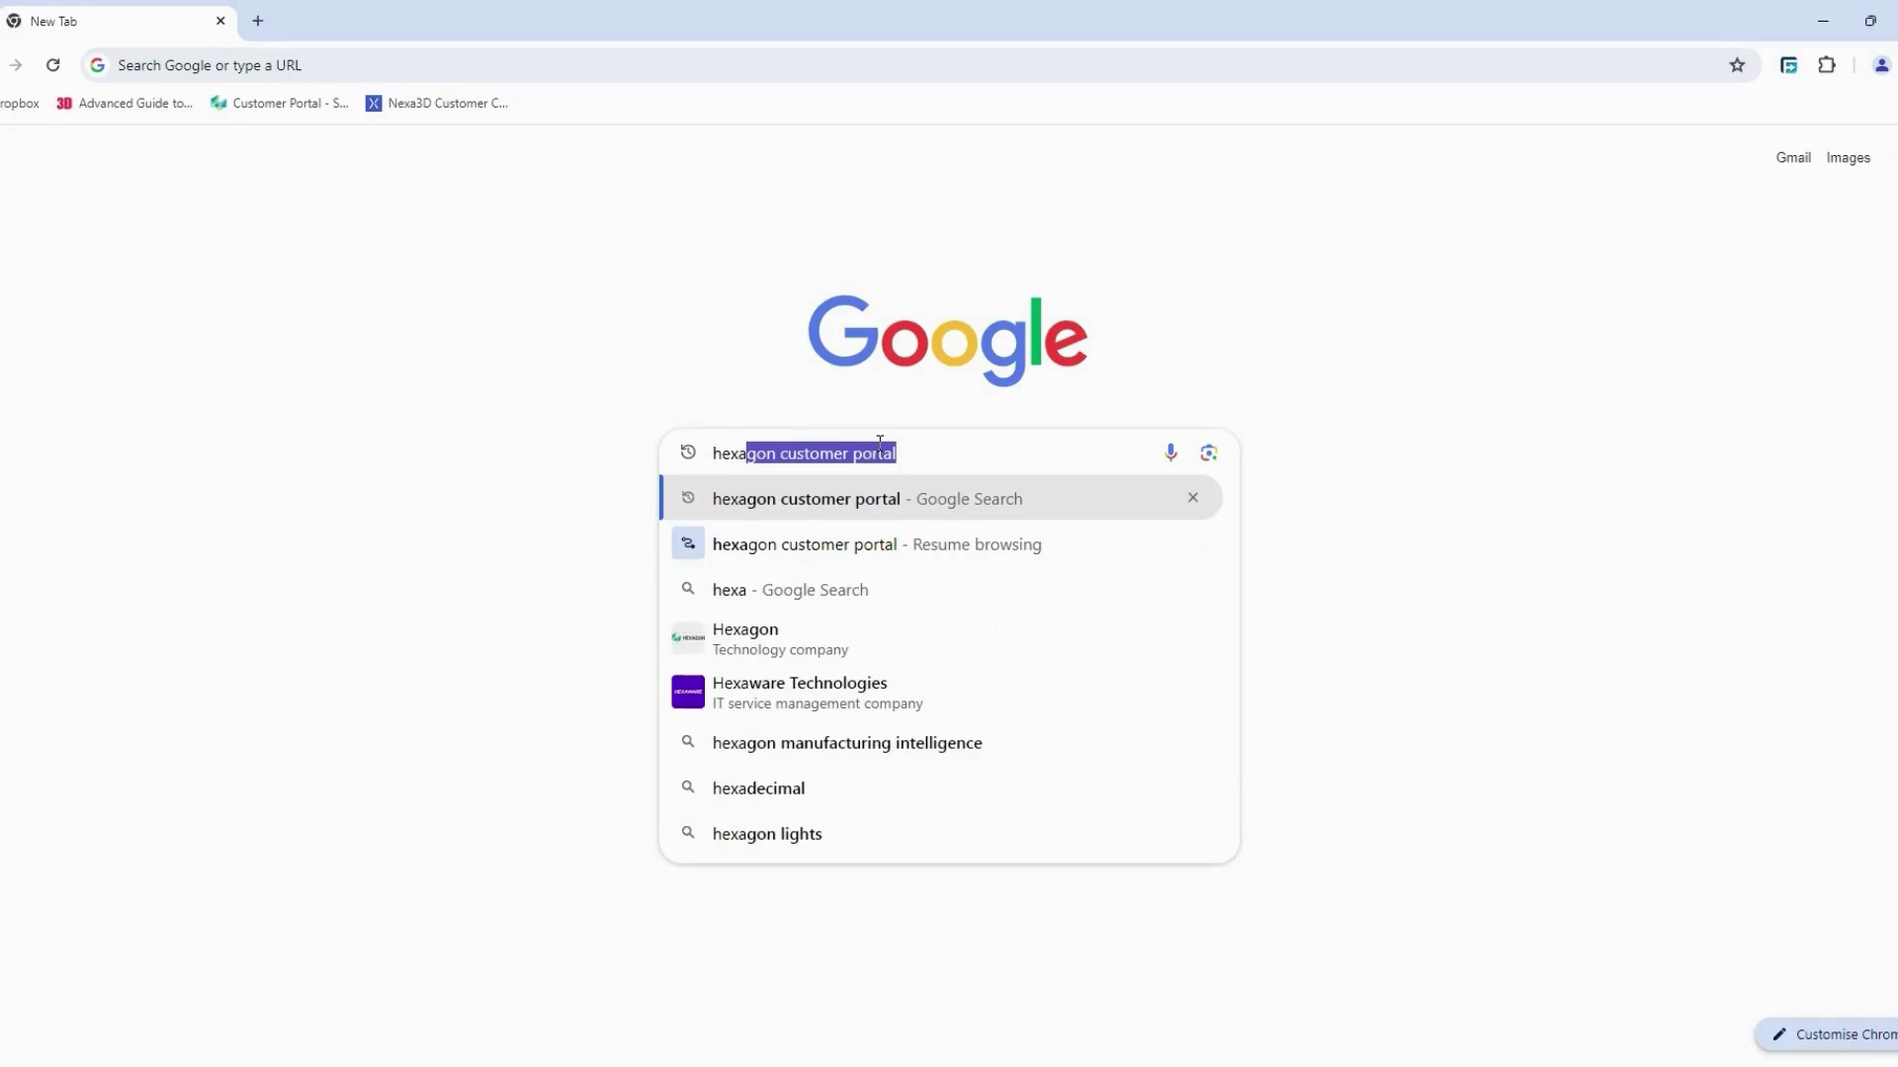
# Step: Search Google for 'hexagon customer portal', correcting the typos in the query
pyautogui.write('gon')
pyautogui.press('BackSpace')
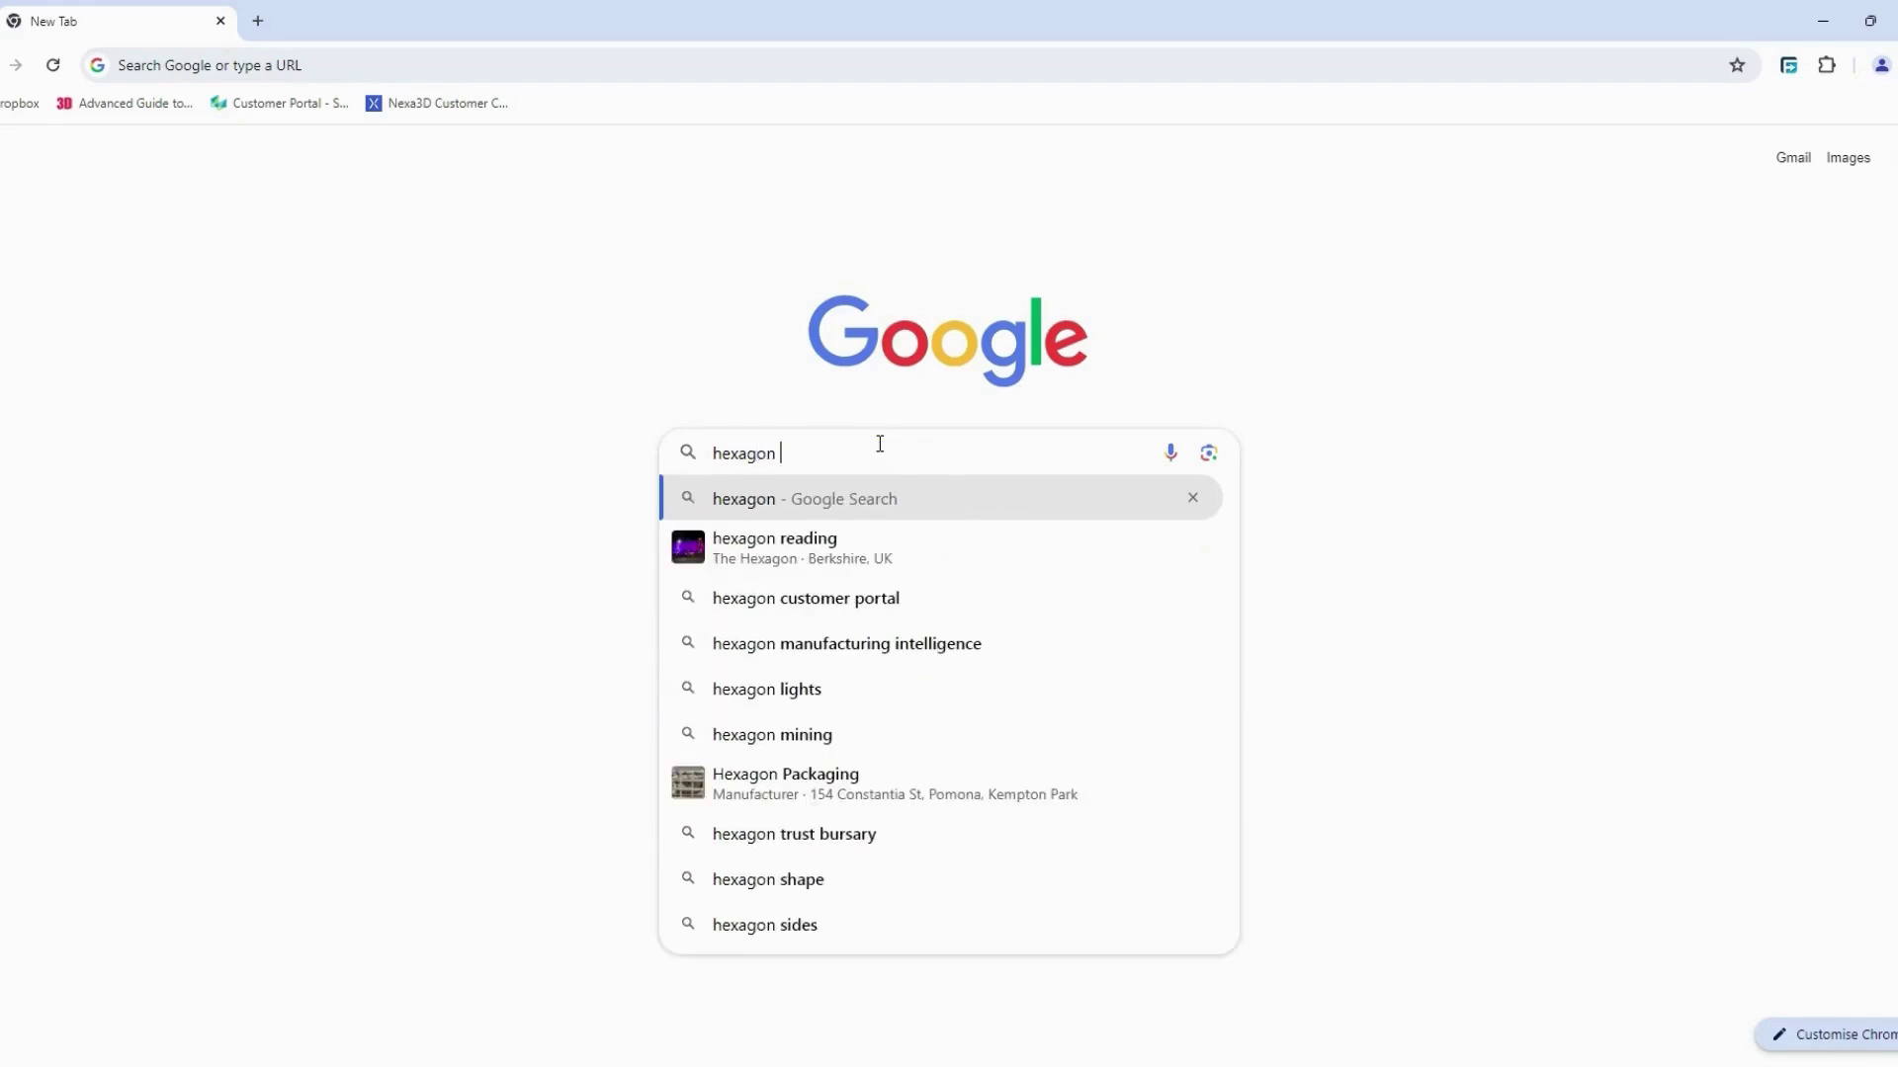
pyautogui.write('cut')
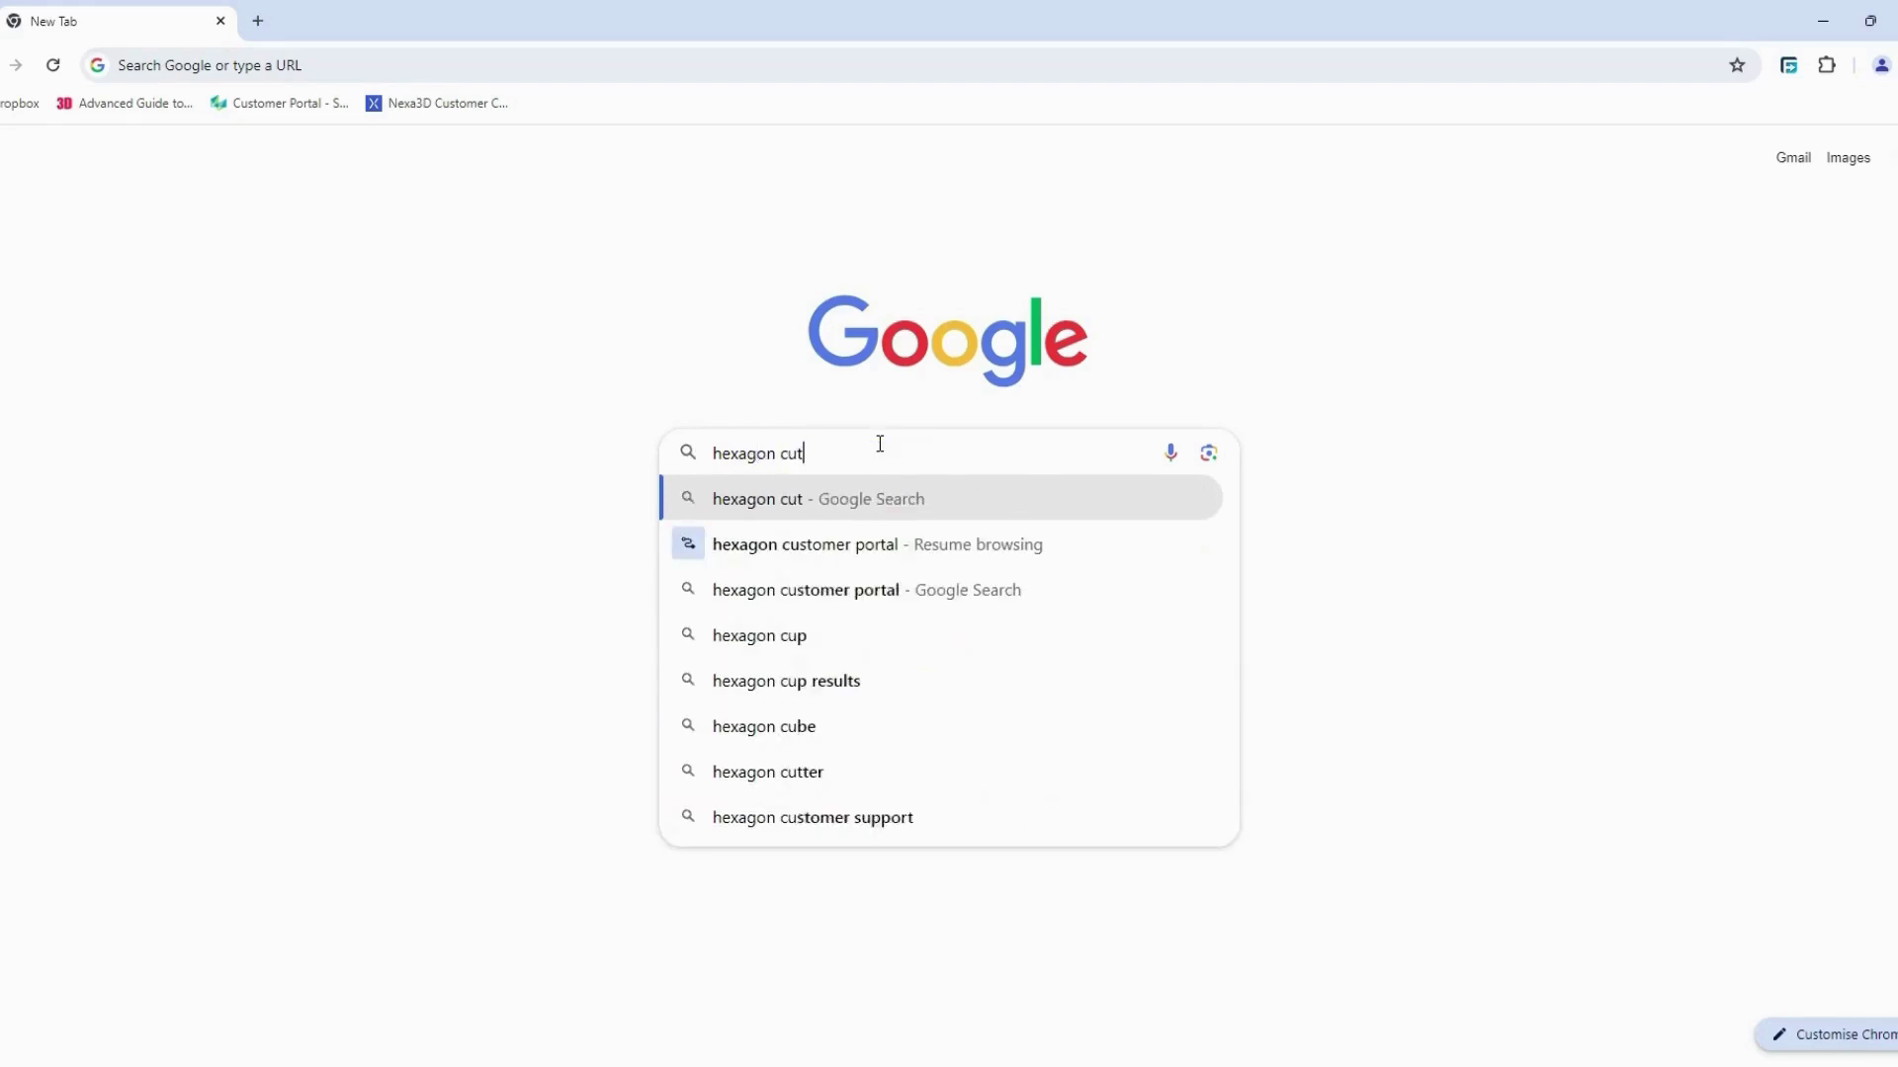
pyautogui.press('BackSpace')
pyautogui.write('st')
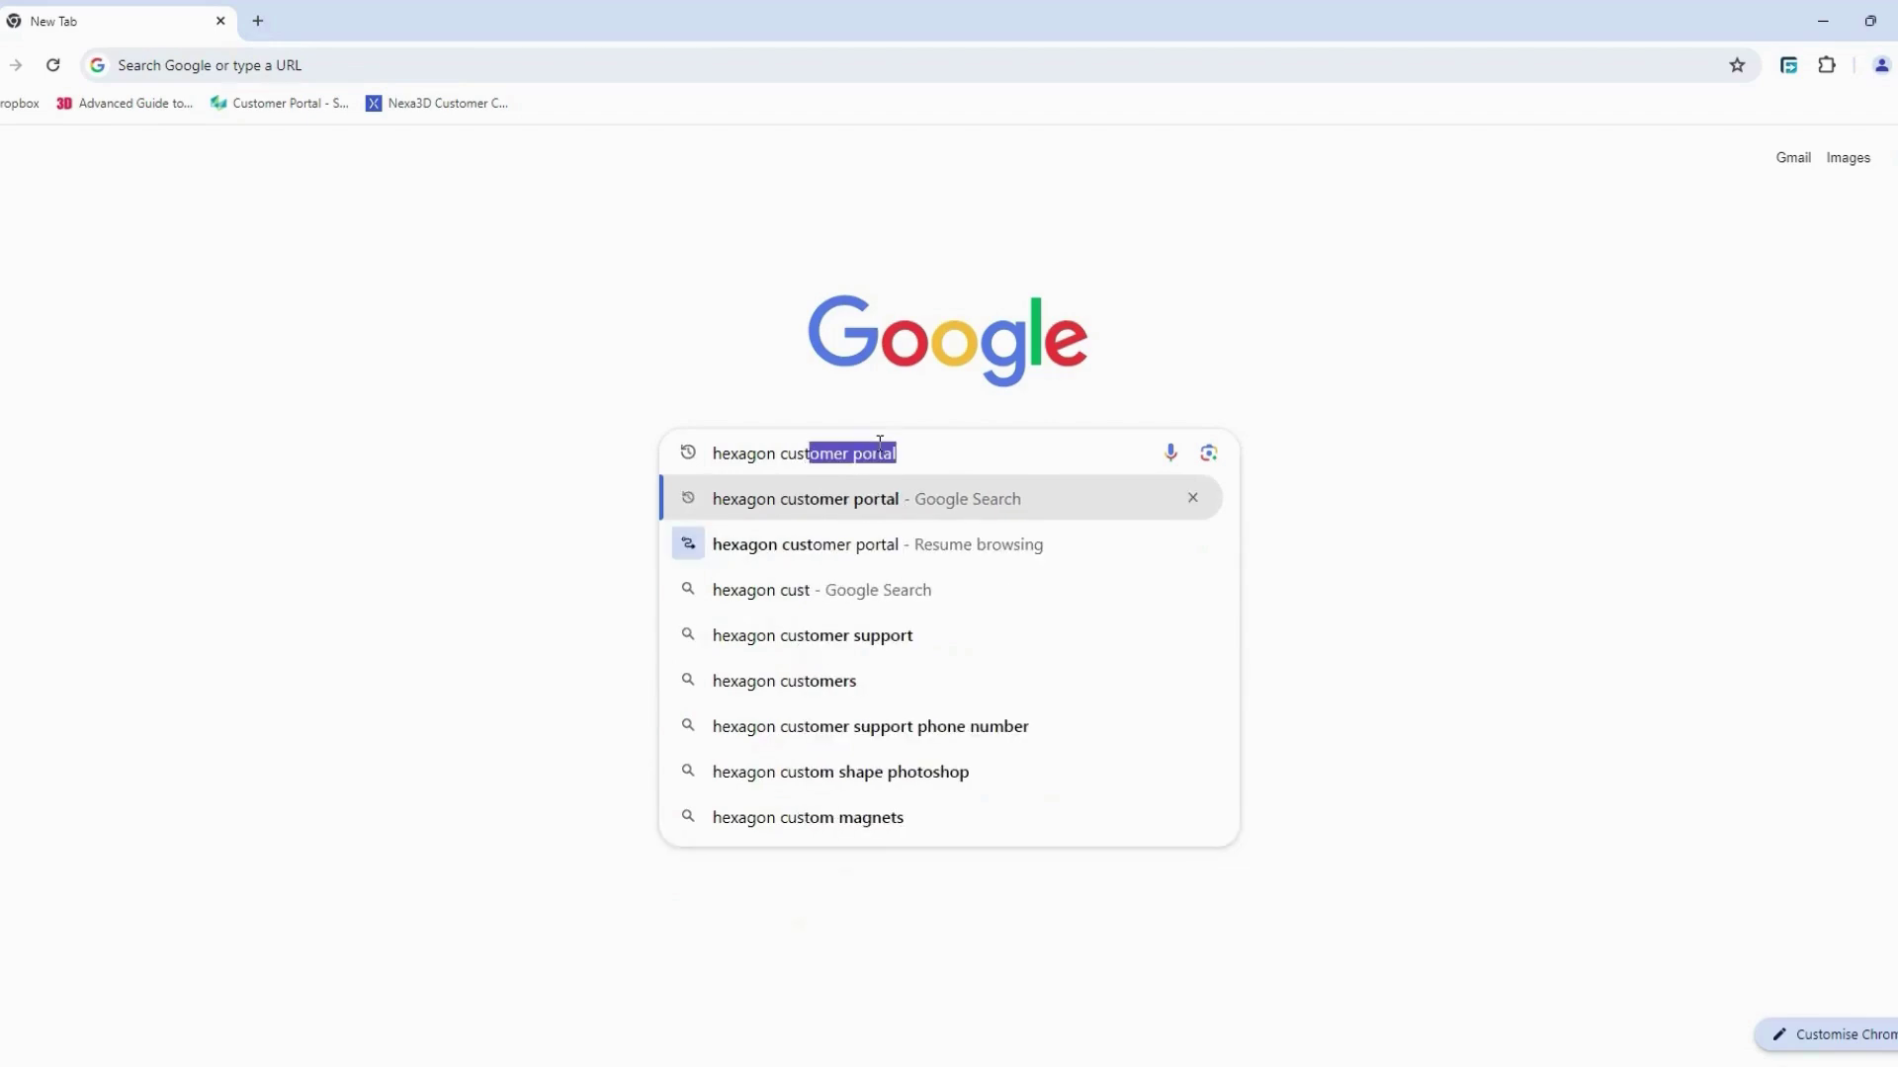
pyautogui.write('omer p')
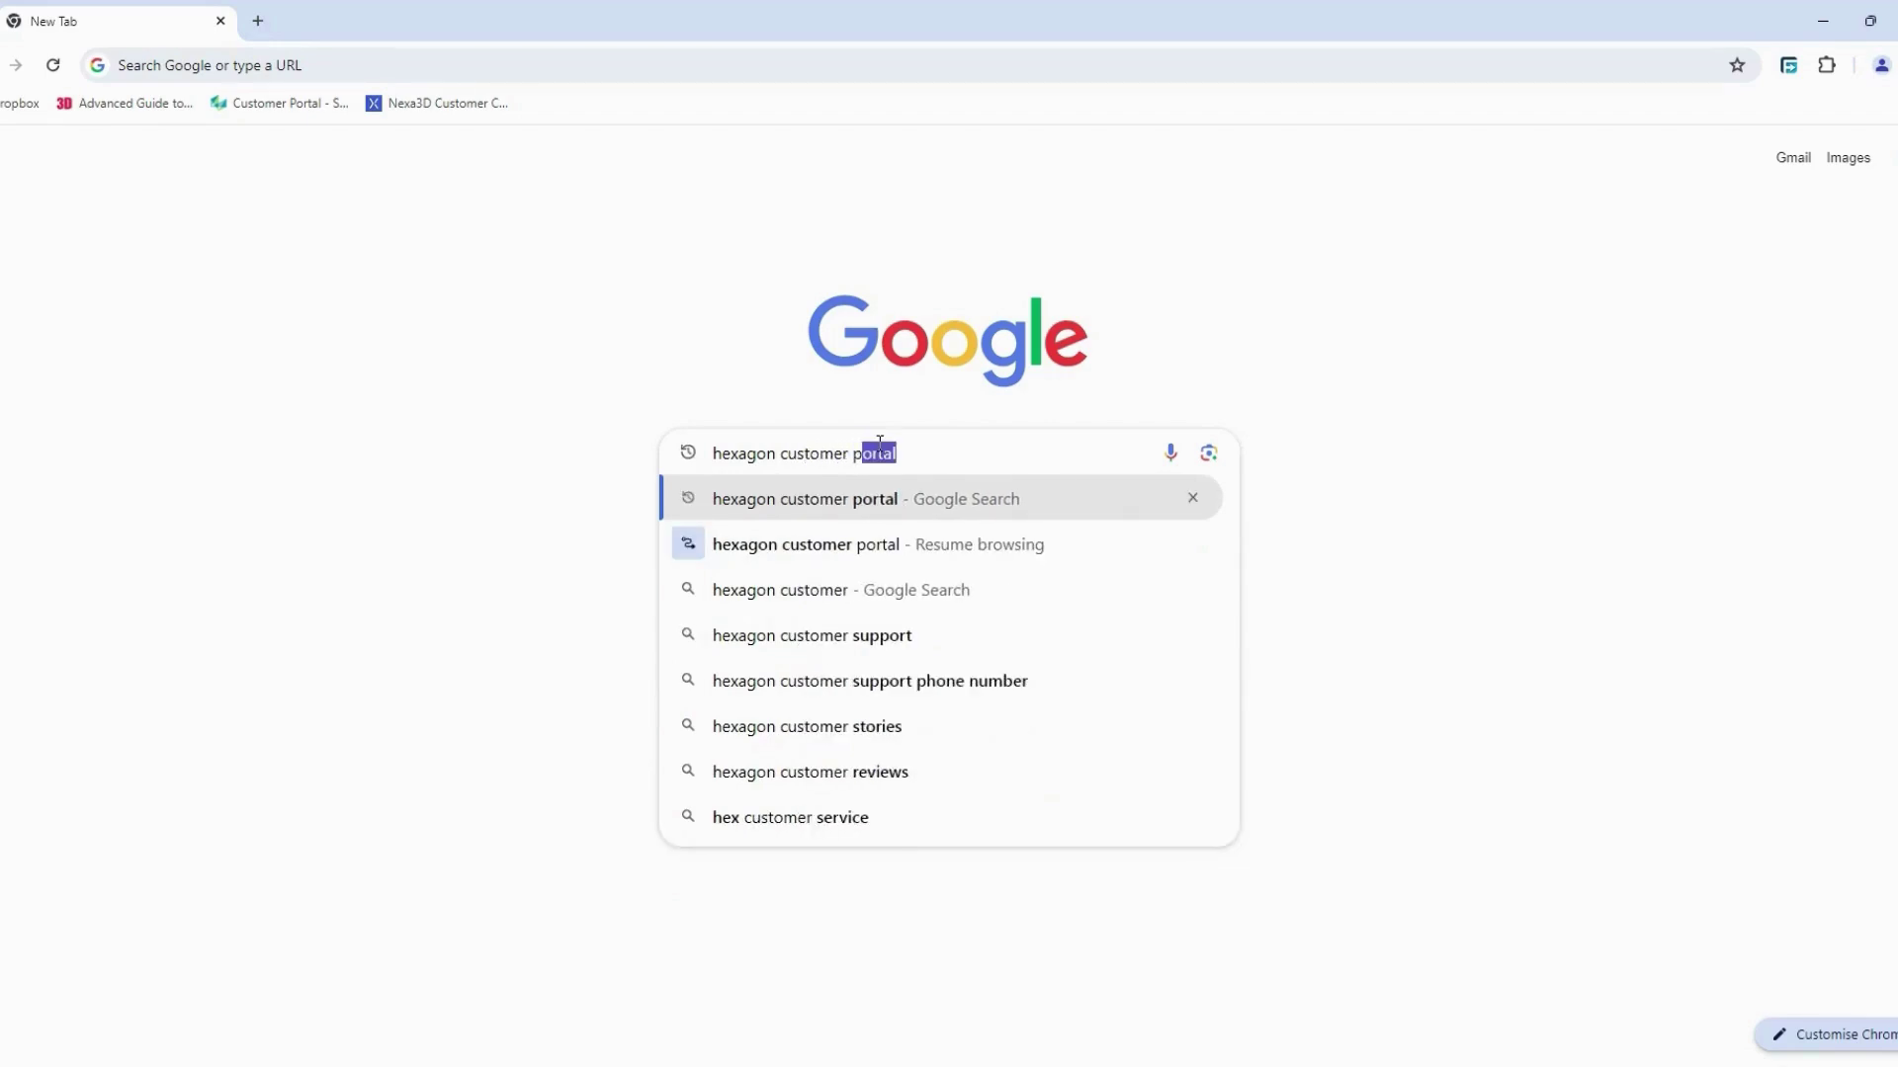
pyautogui.write('ortal')
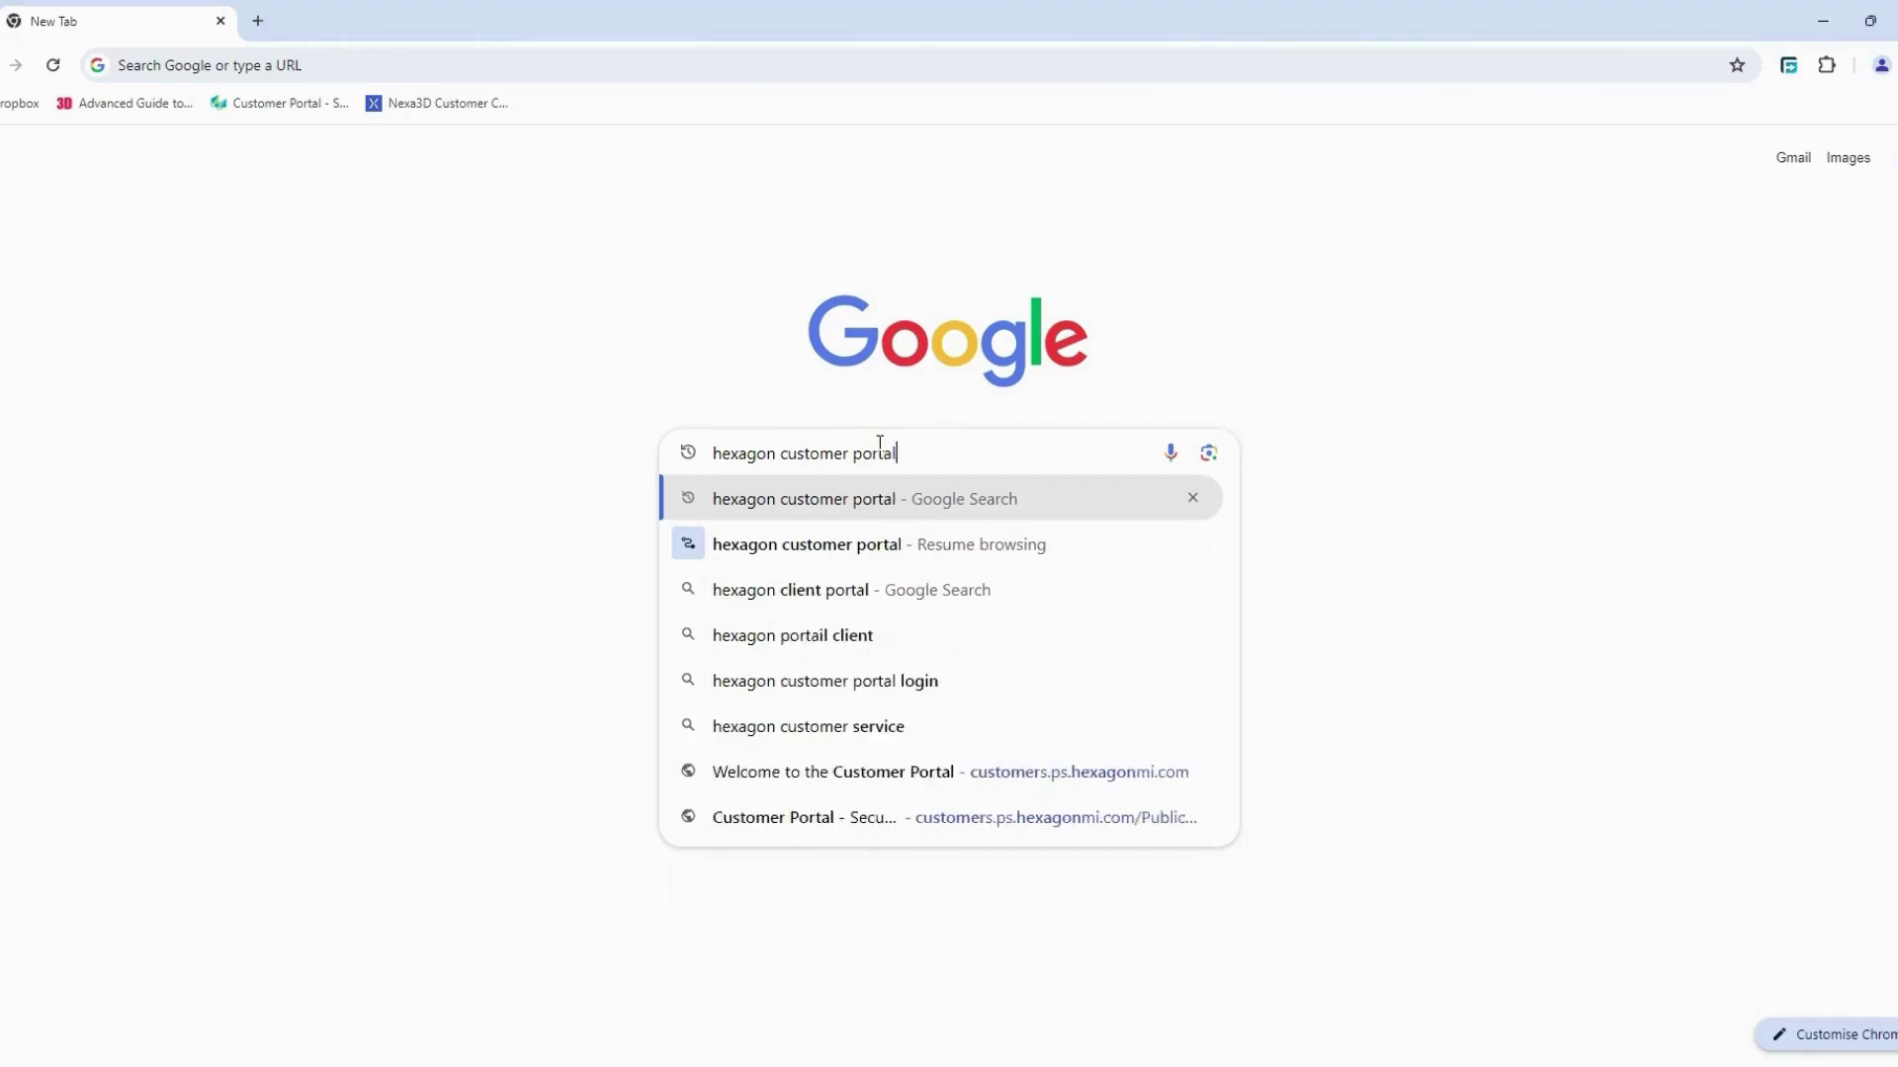
pyautogui.press('Return')
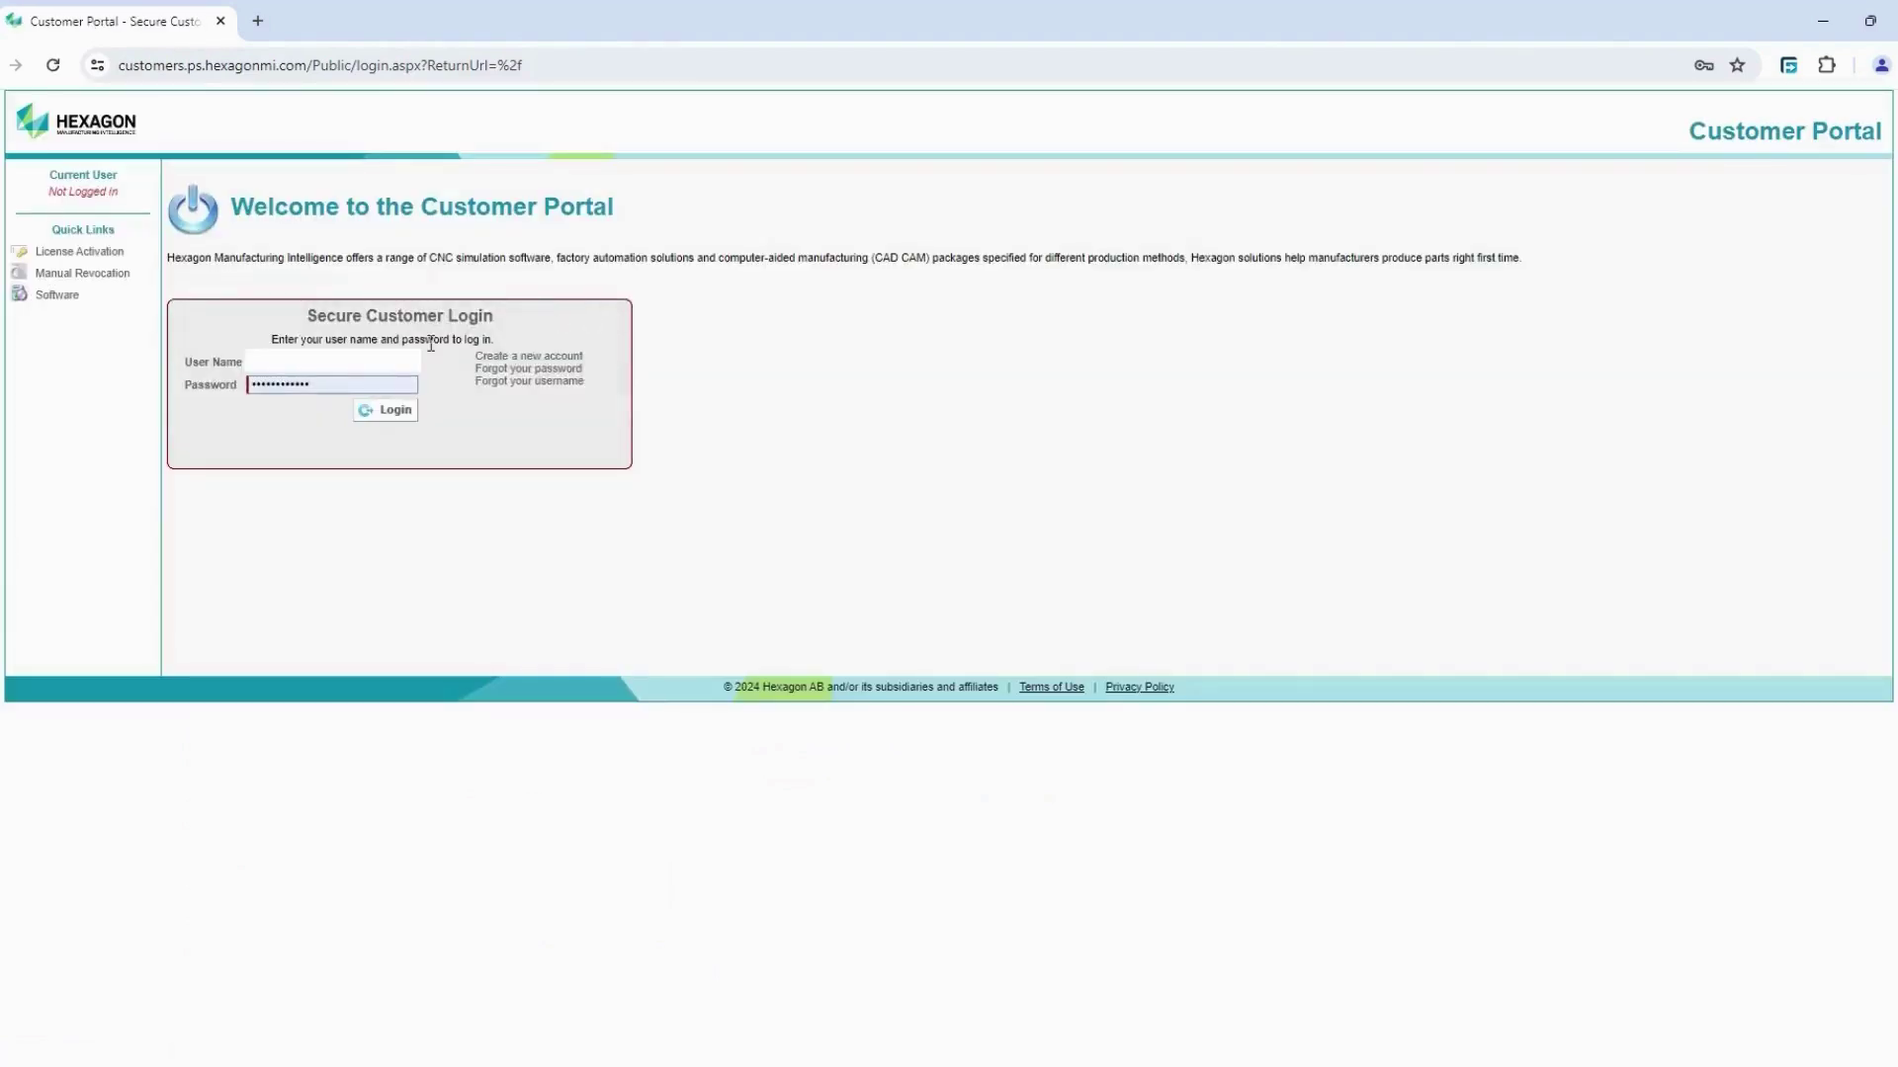
# Step: Log in to the Hexagon Customer Portal with the browser's saved password
pyautogui.click(295, 388)
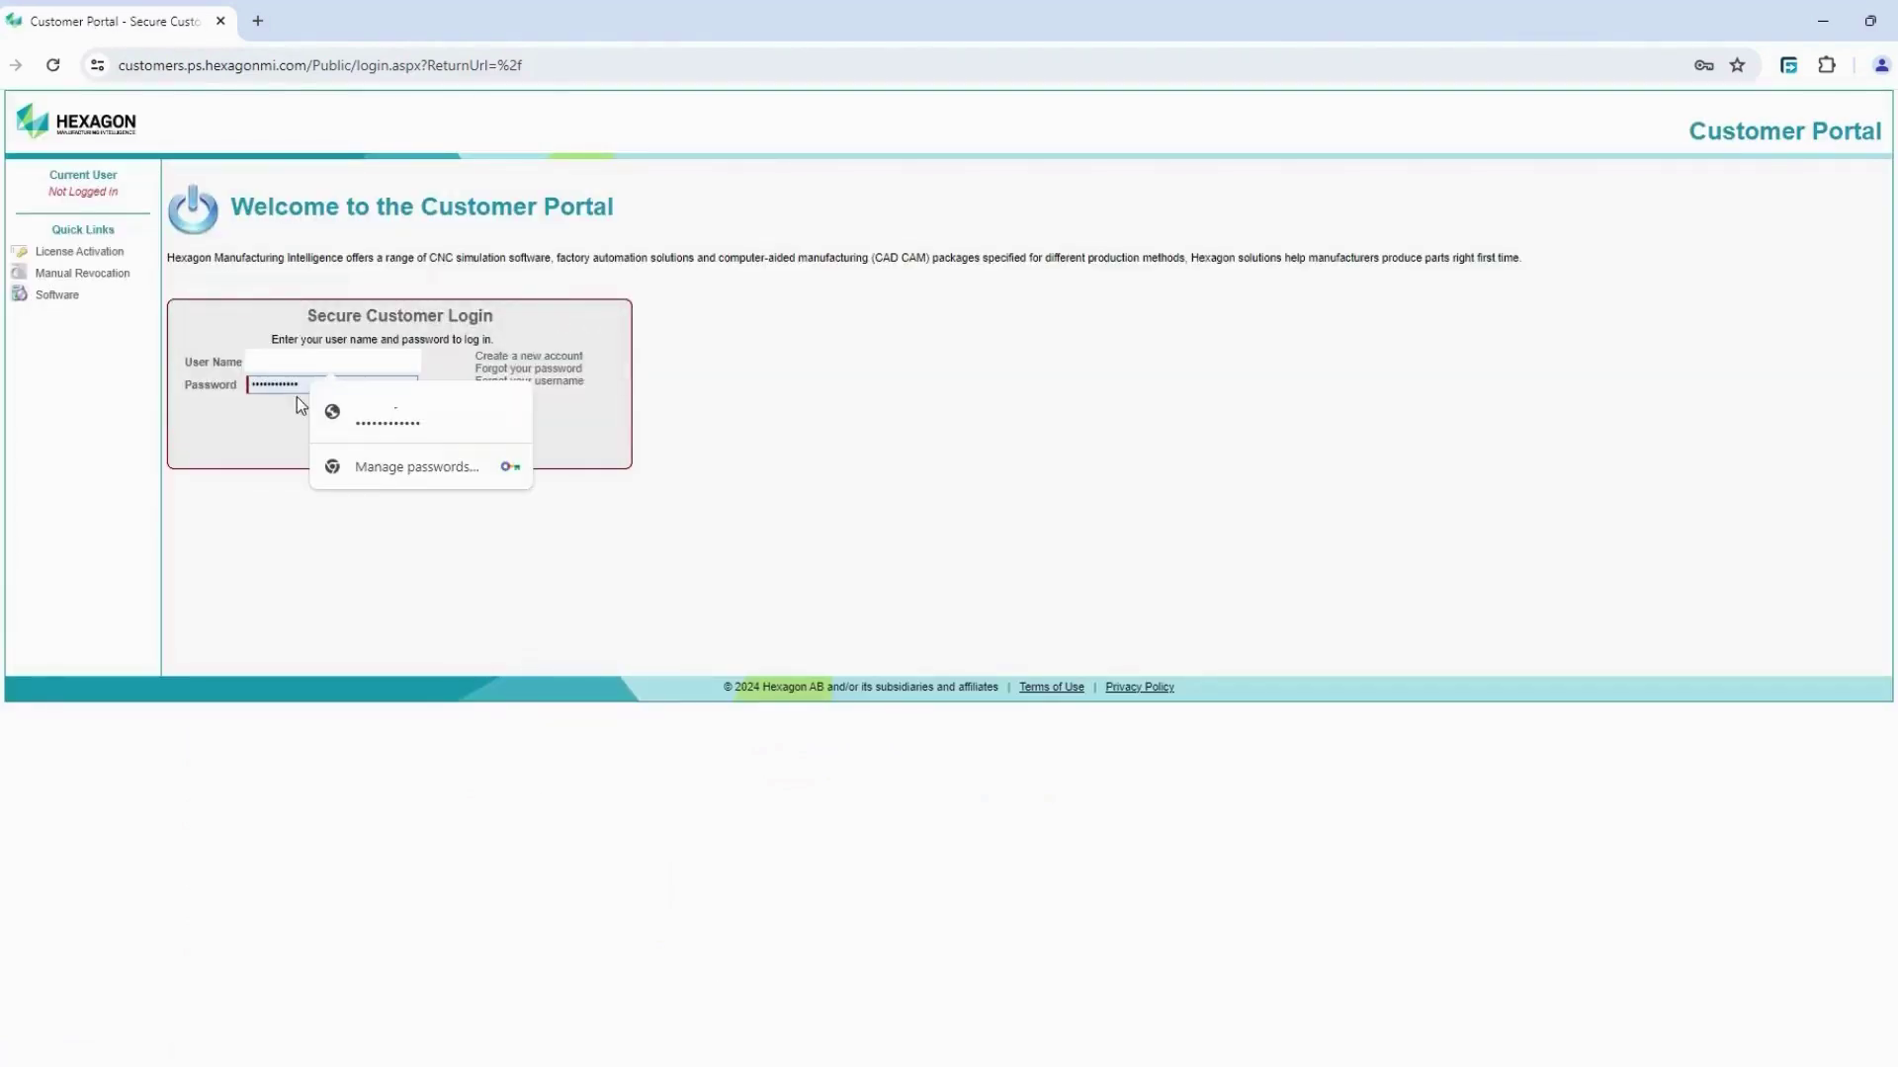
pyautogui.click(257, 442)
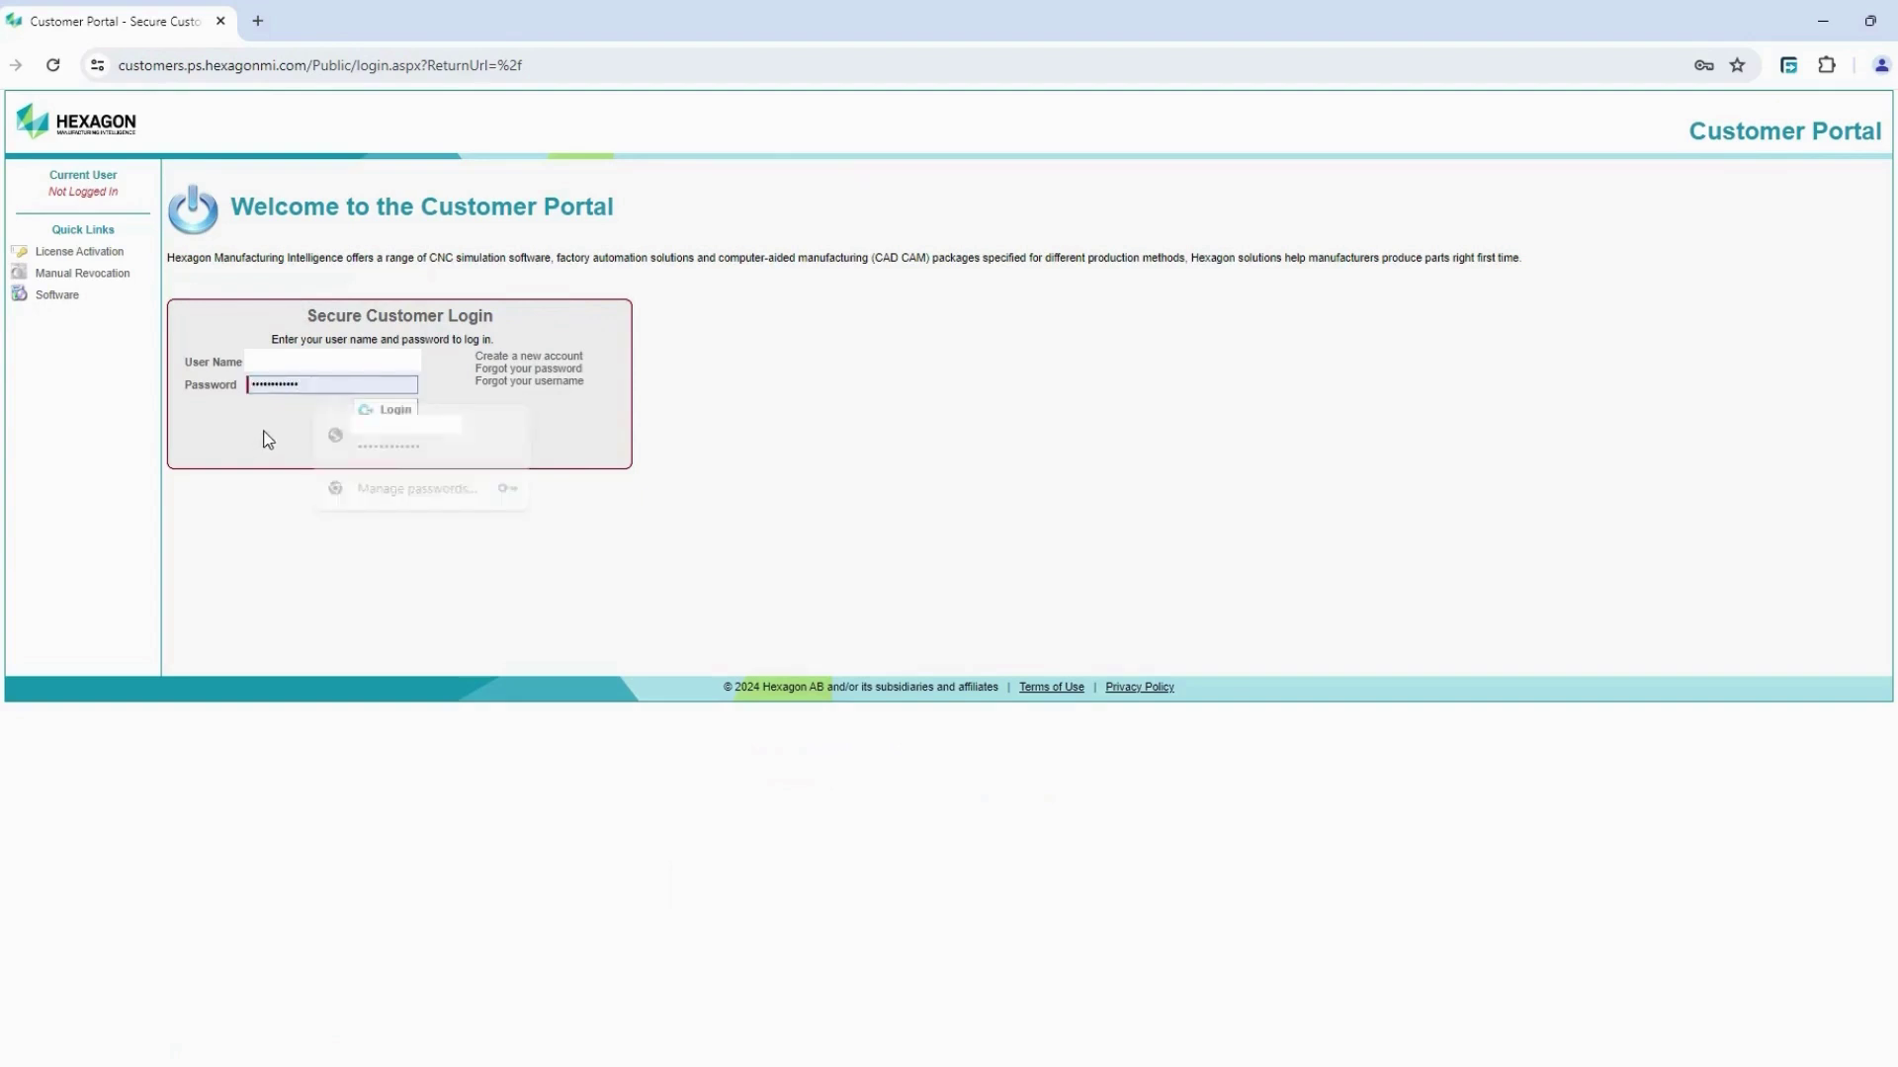
pyautogui.click(368, 415)
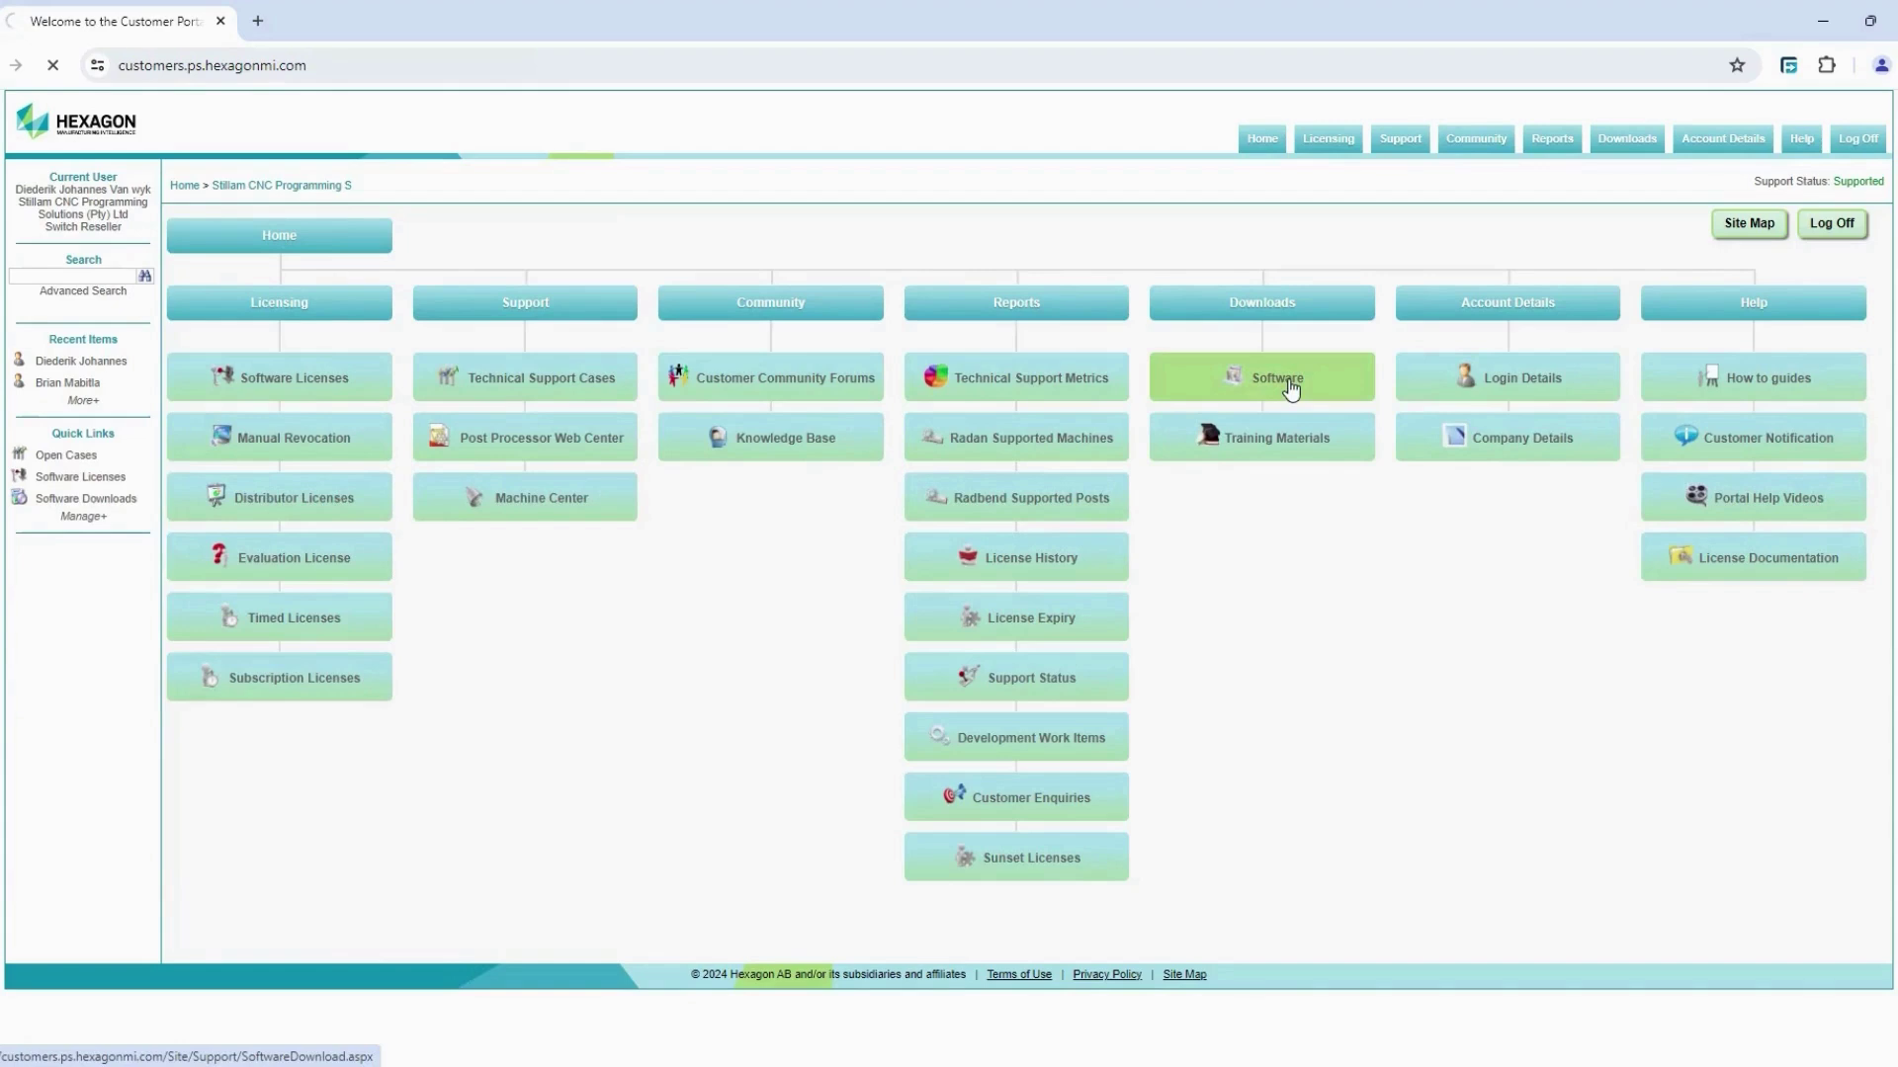
# Step: Under Software > EDGECAM > 2023.1 Full Installation, download EC2023.1.2347_English_Installation.zip
pyautogui.click(1286, 388)
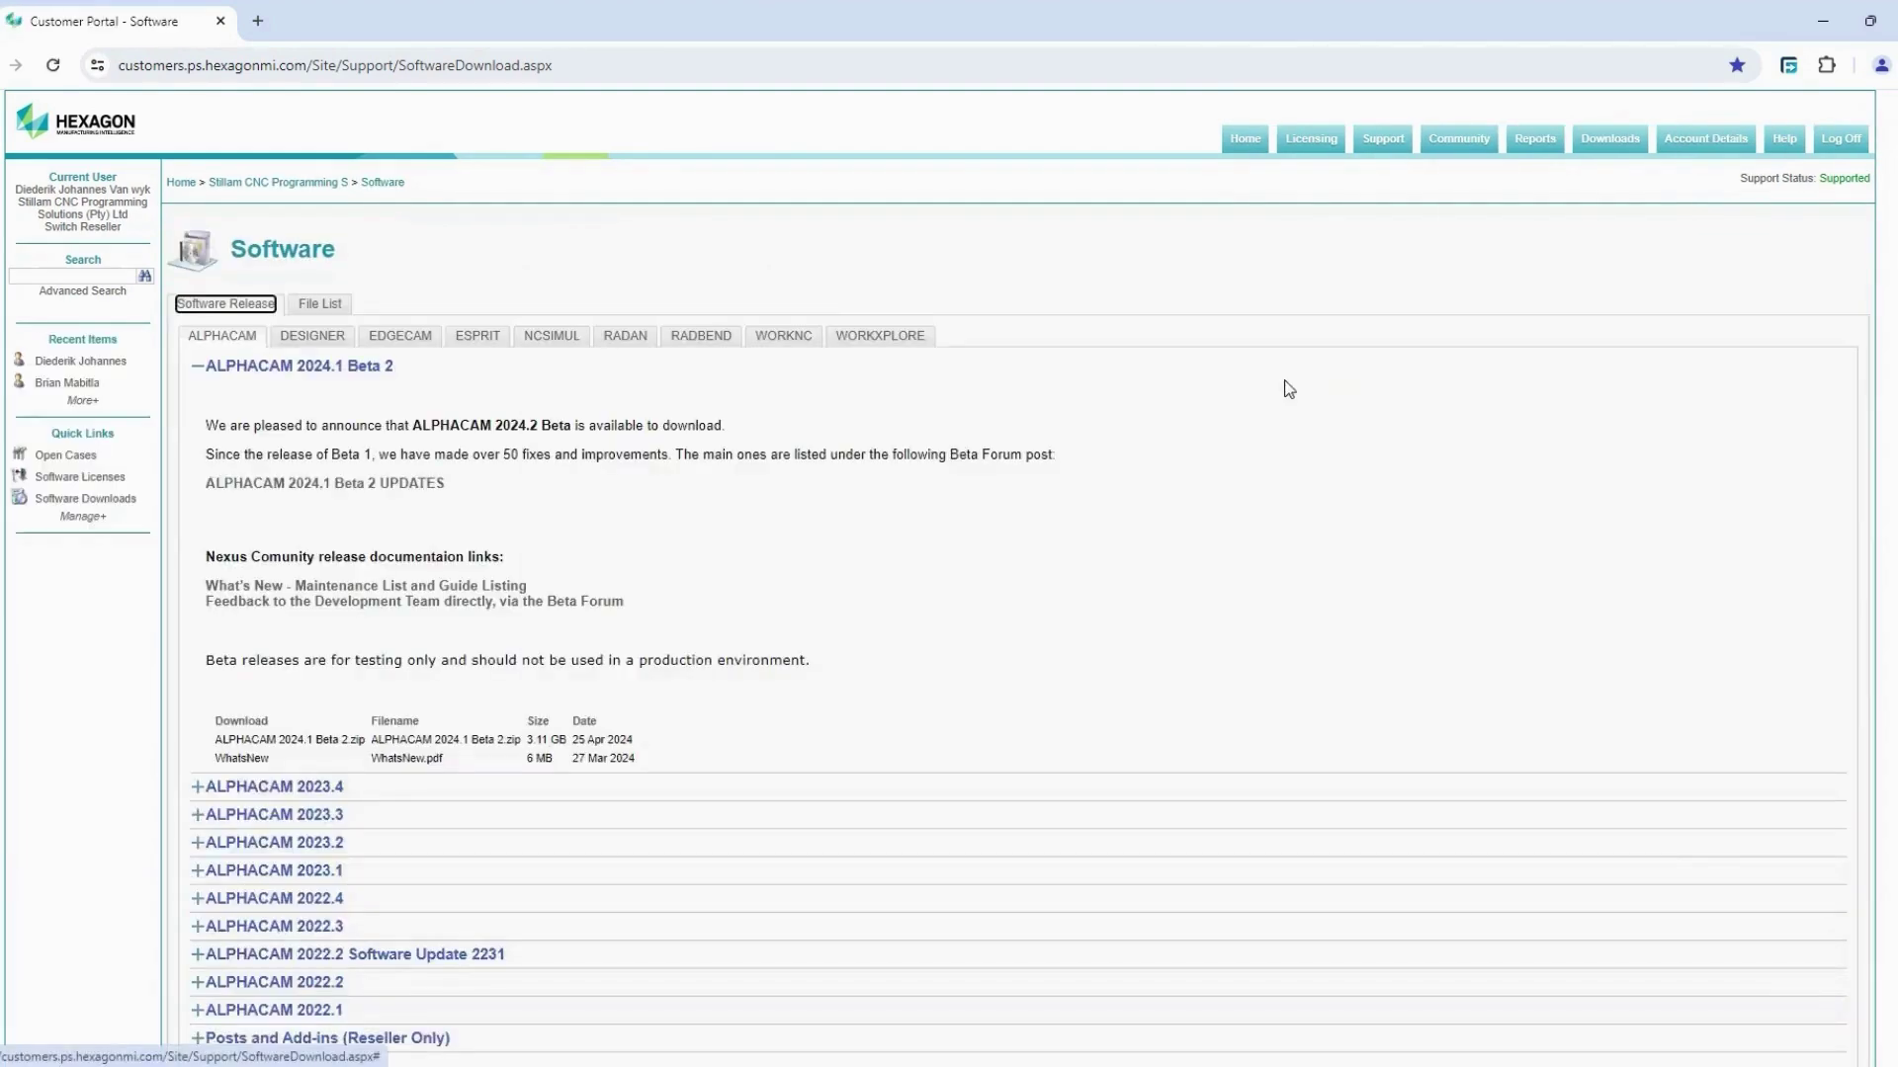
pyautogui.click(400, 336)
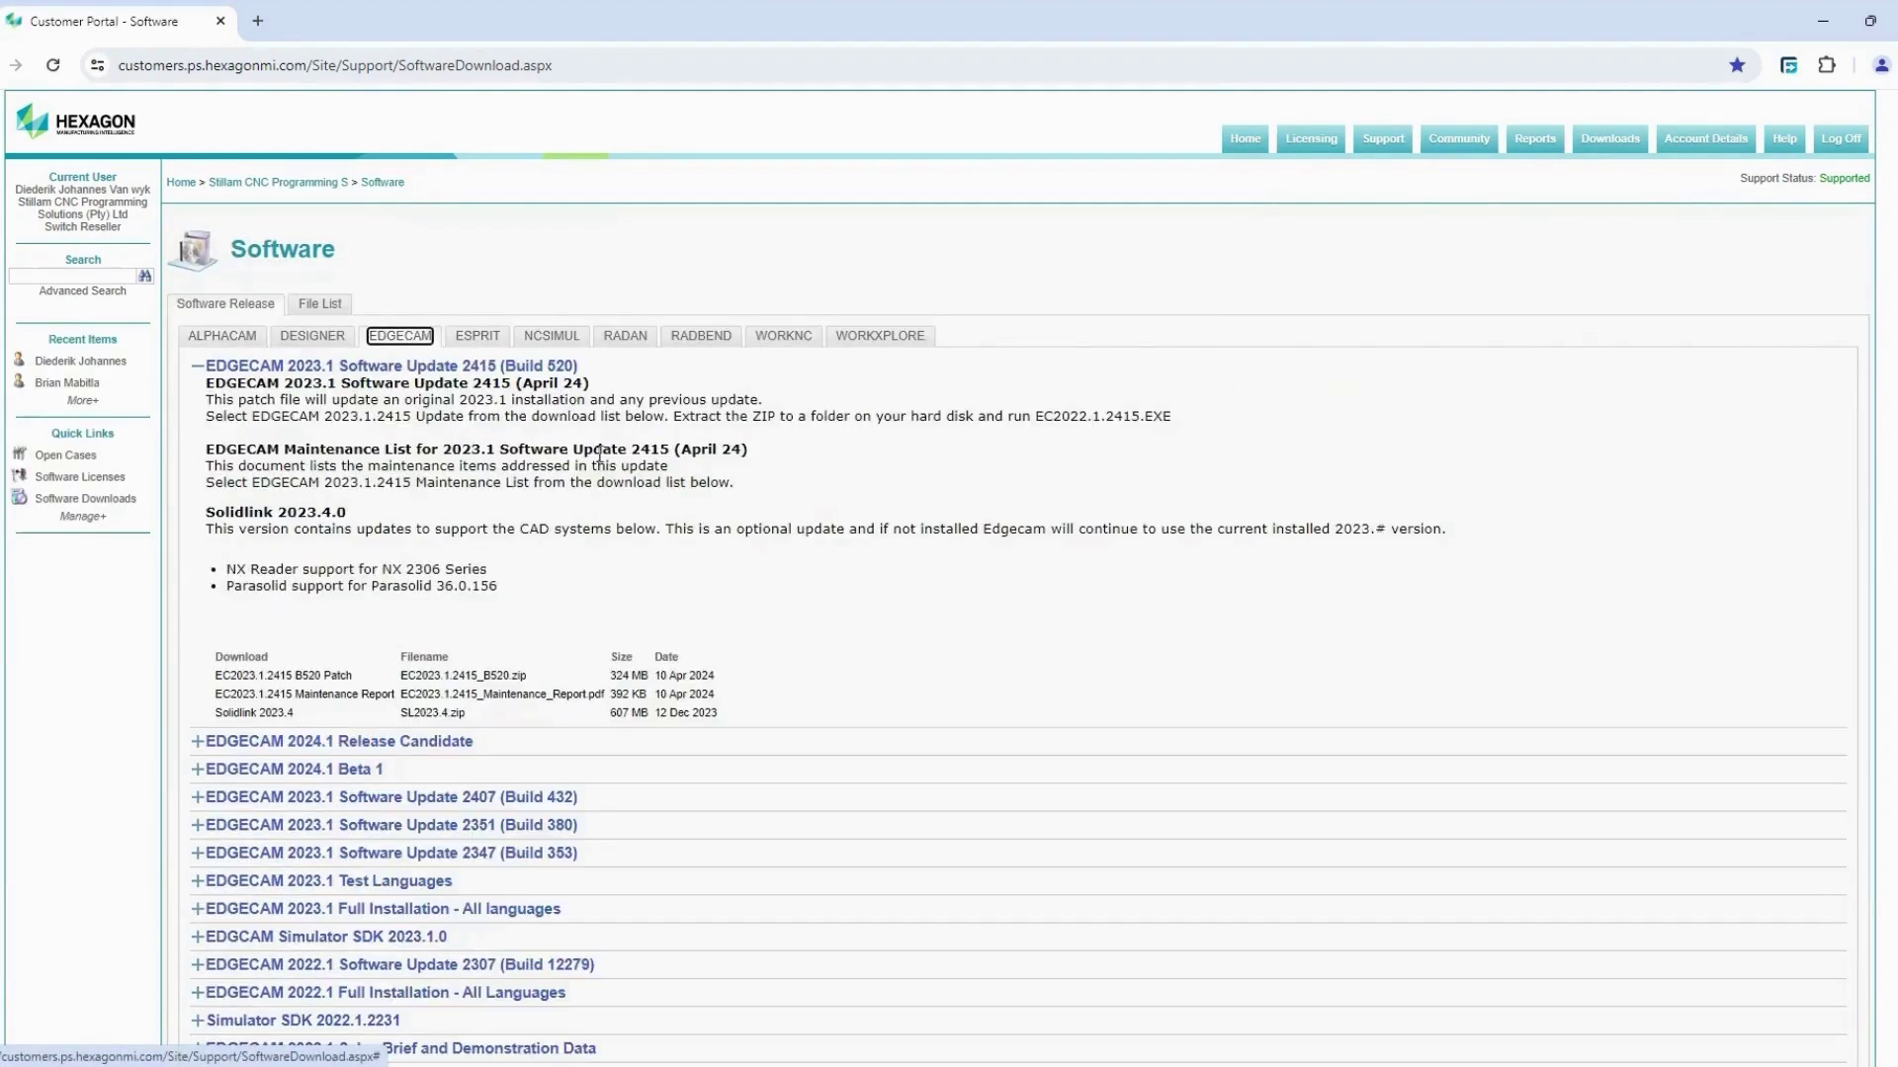
pyautogui.scroll(-1, 591, 502)
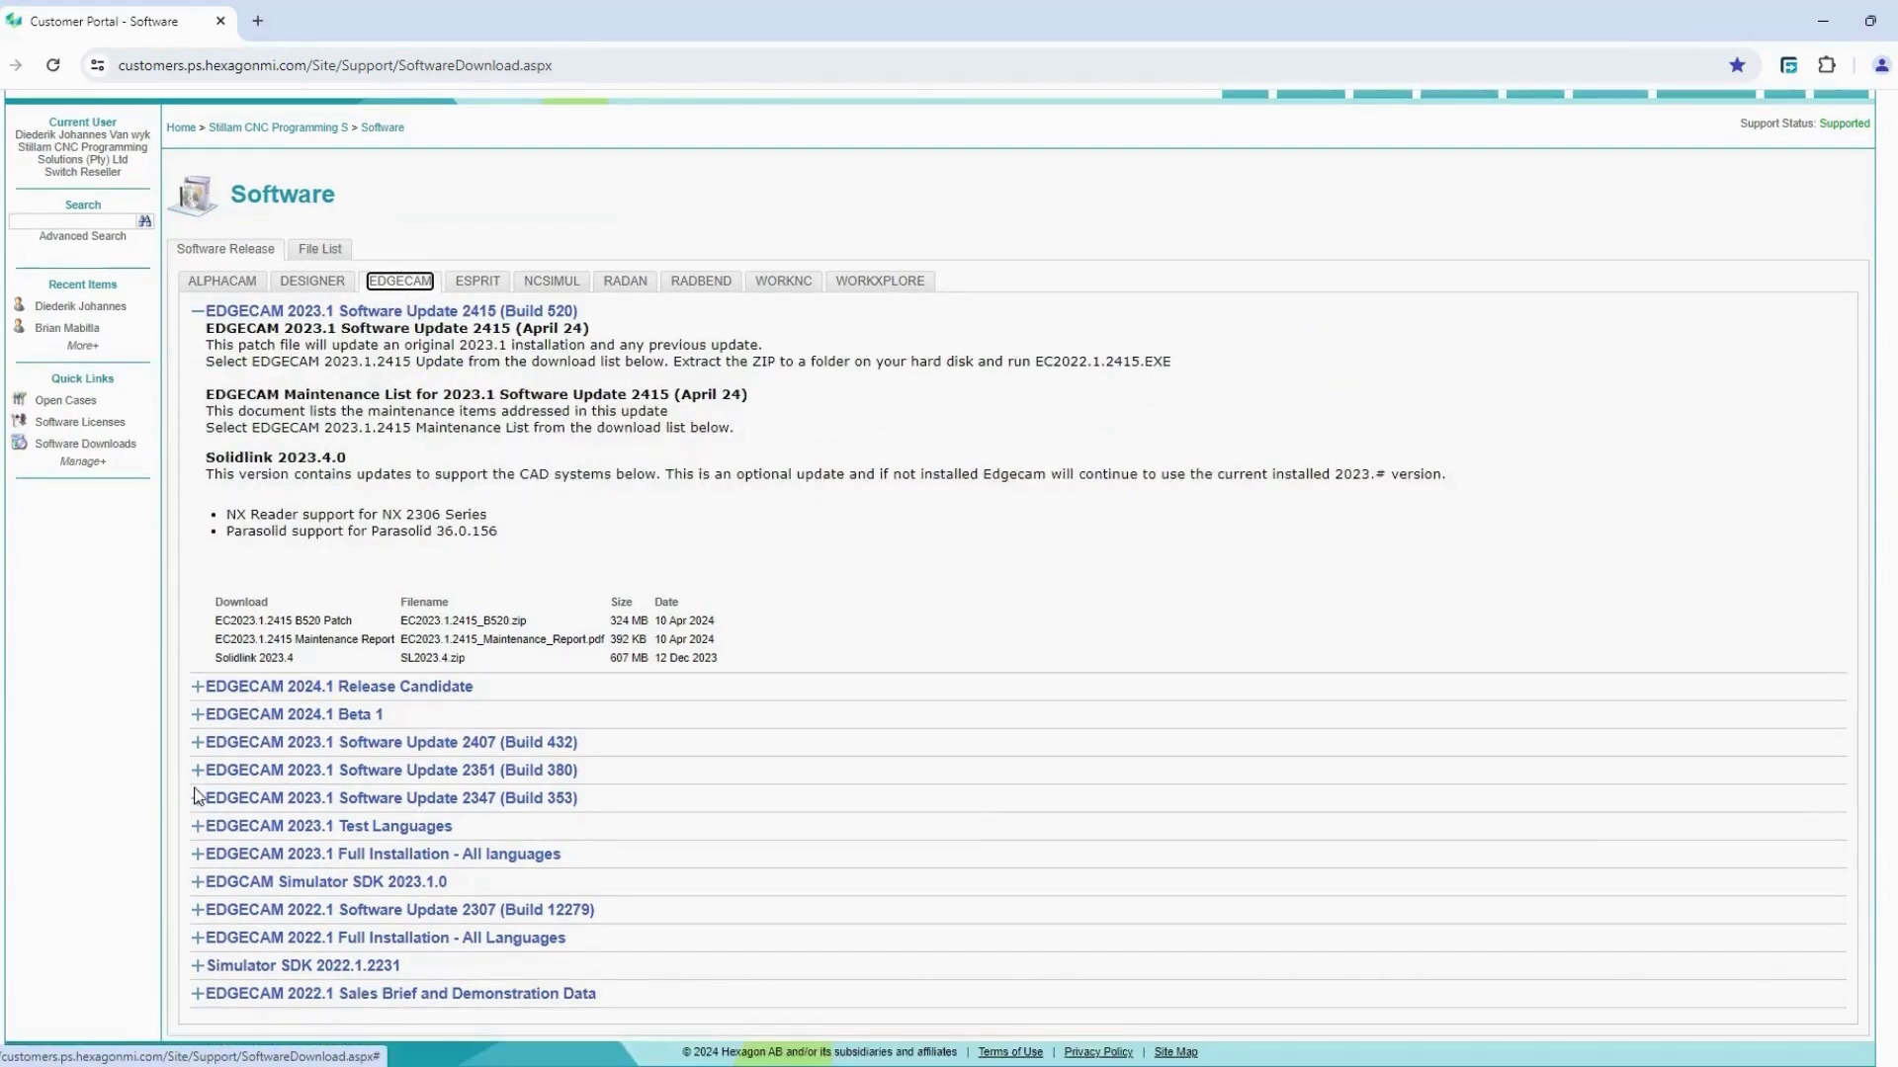
pyautogui.click(197, 856)
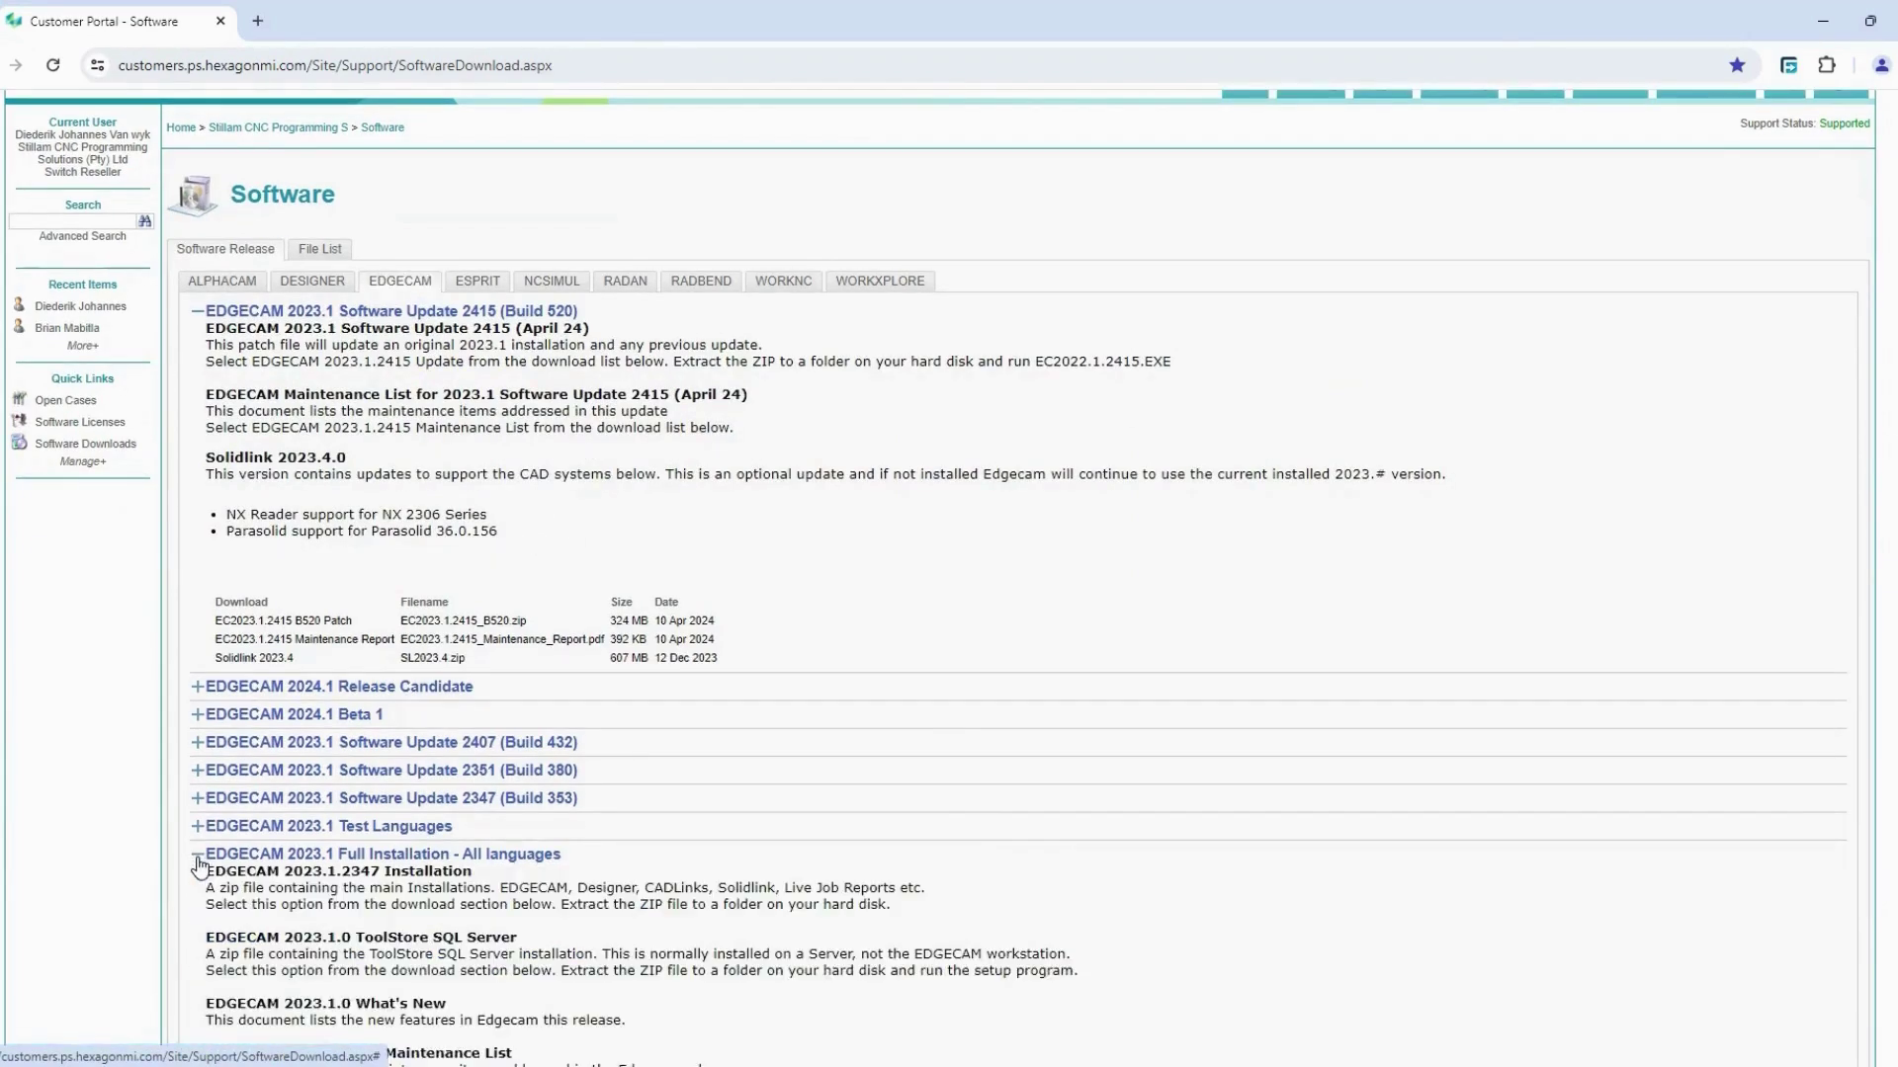
pyautogui.scroll(-5, 579, 821)
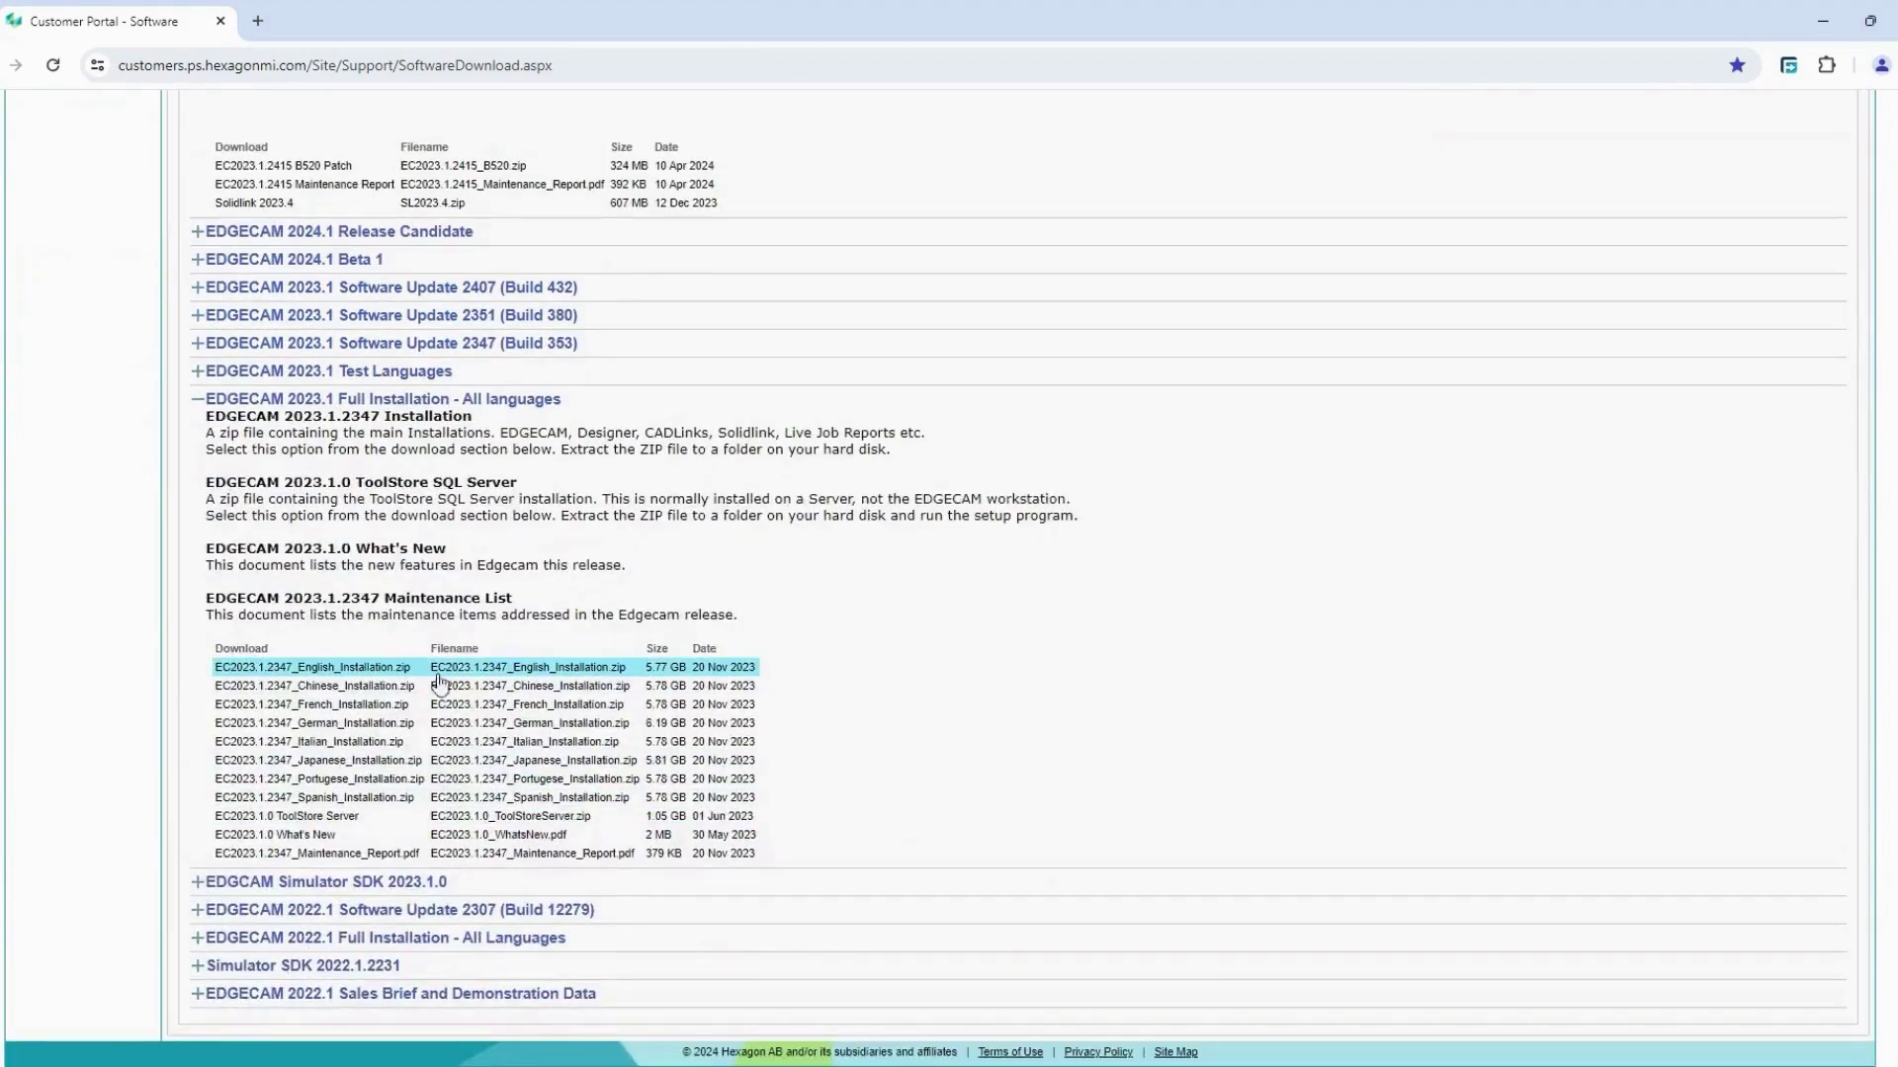
pyautogui.click(736, 675)
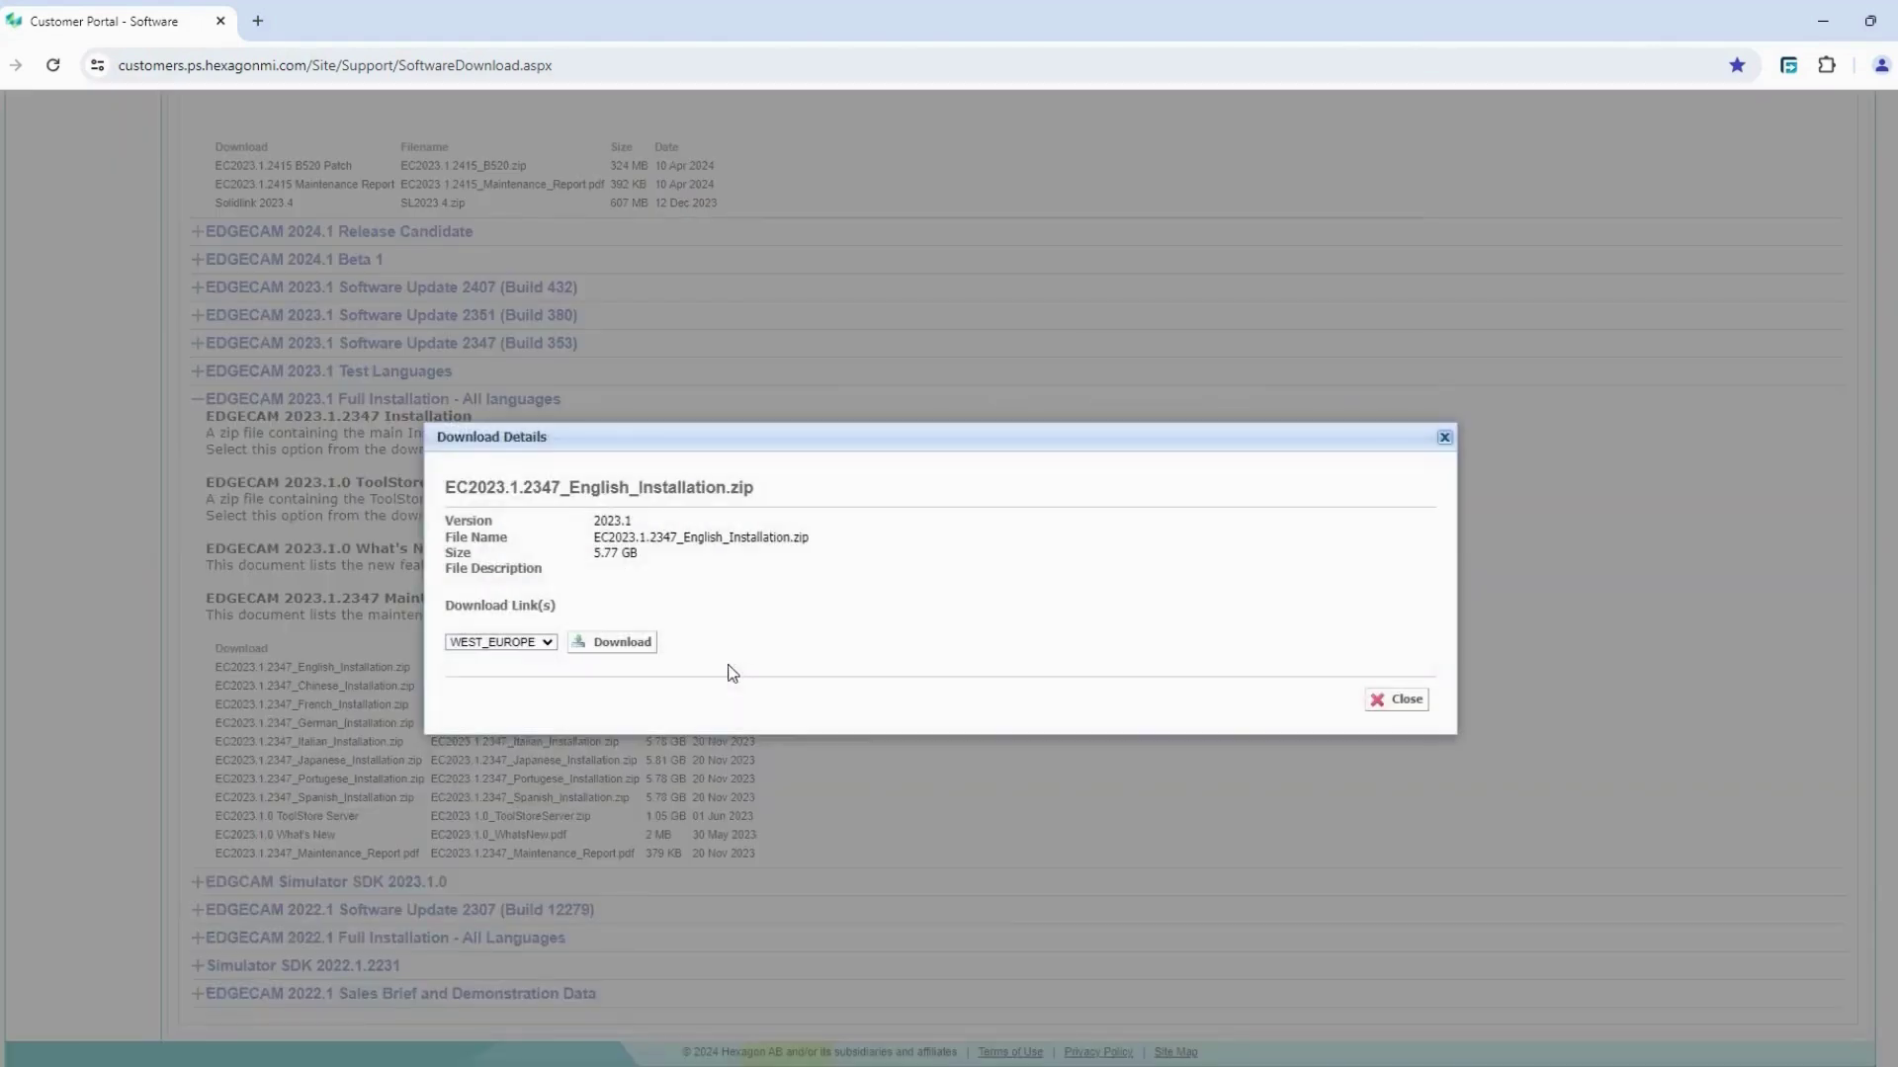
pyautogui.click(598, 647)
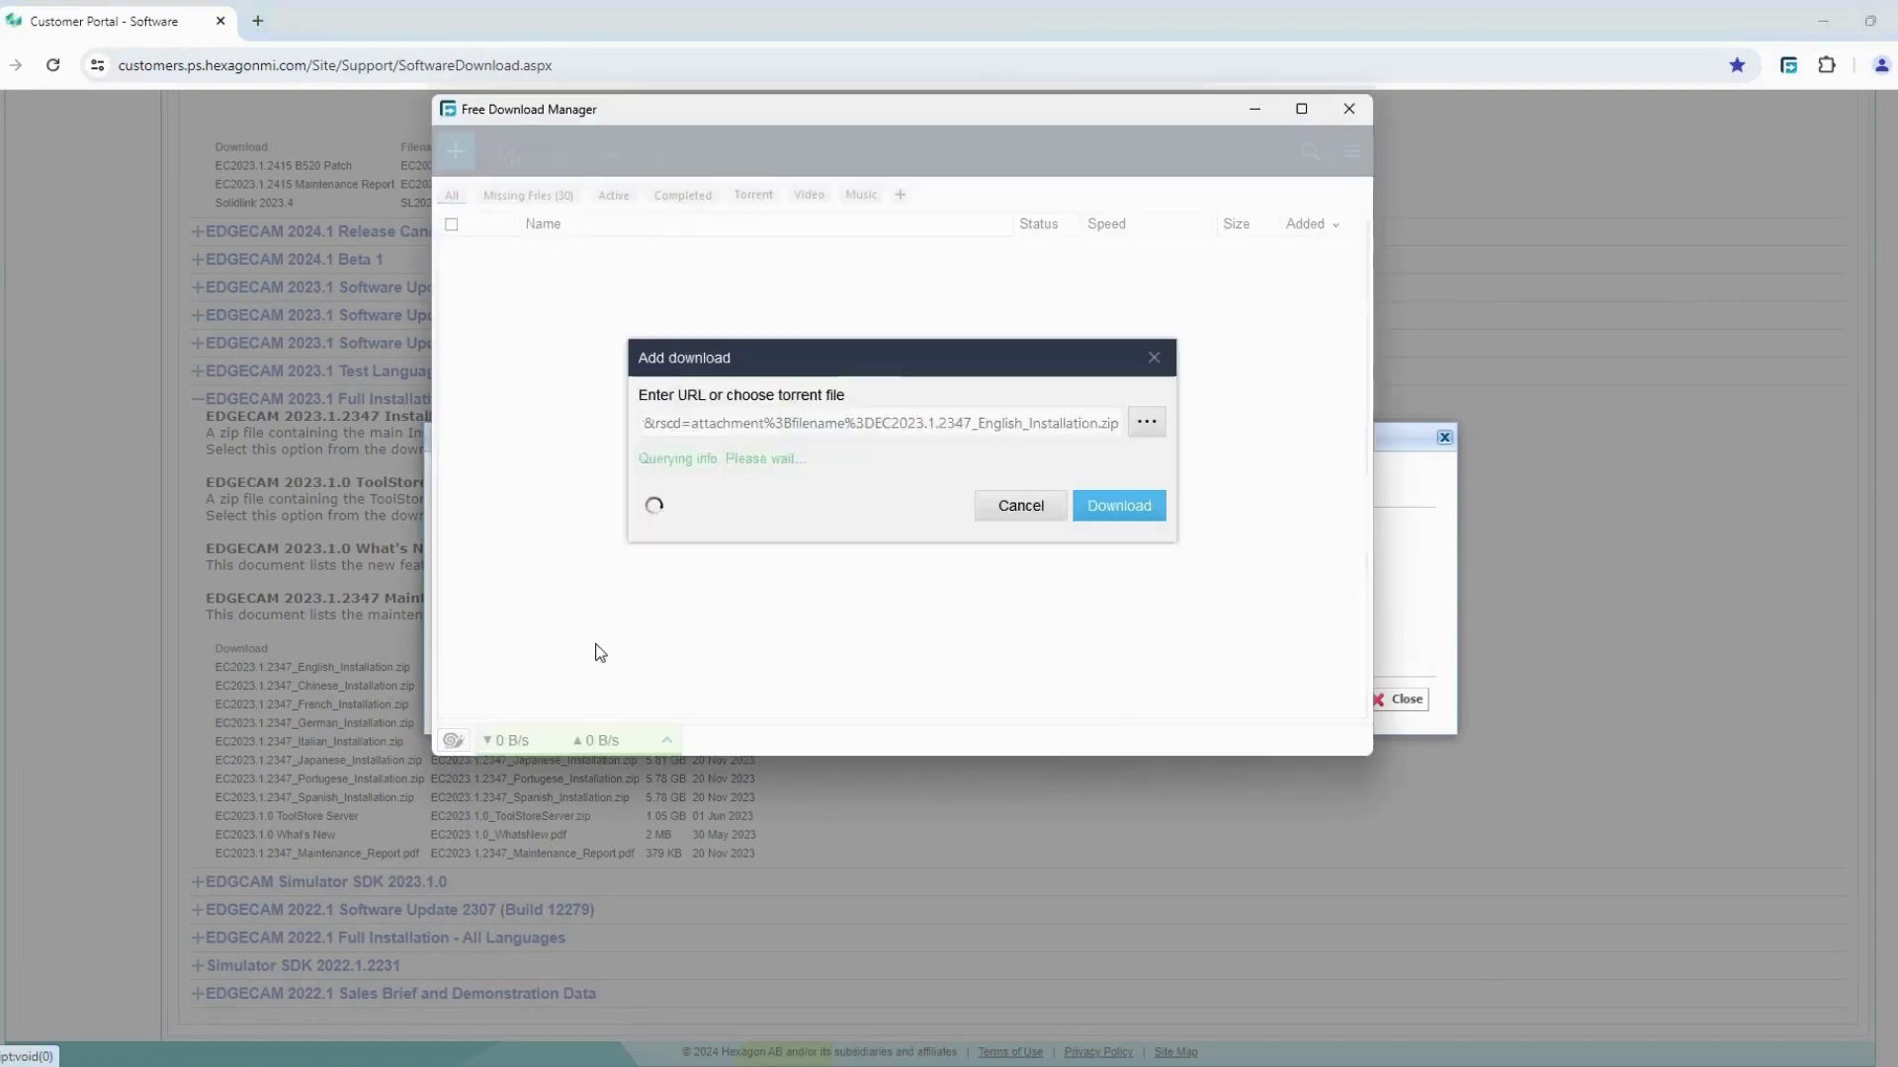
# Step: Add the English installation zip in Free Download Manager, then close the manager and Download Details box
pyautogui.click(1119, 539)
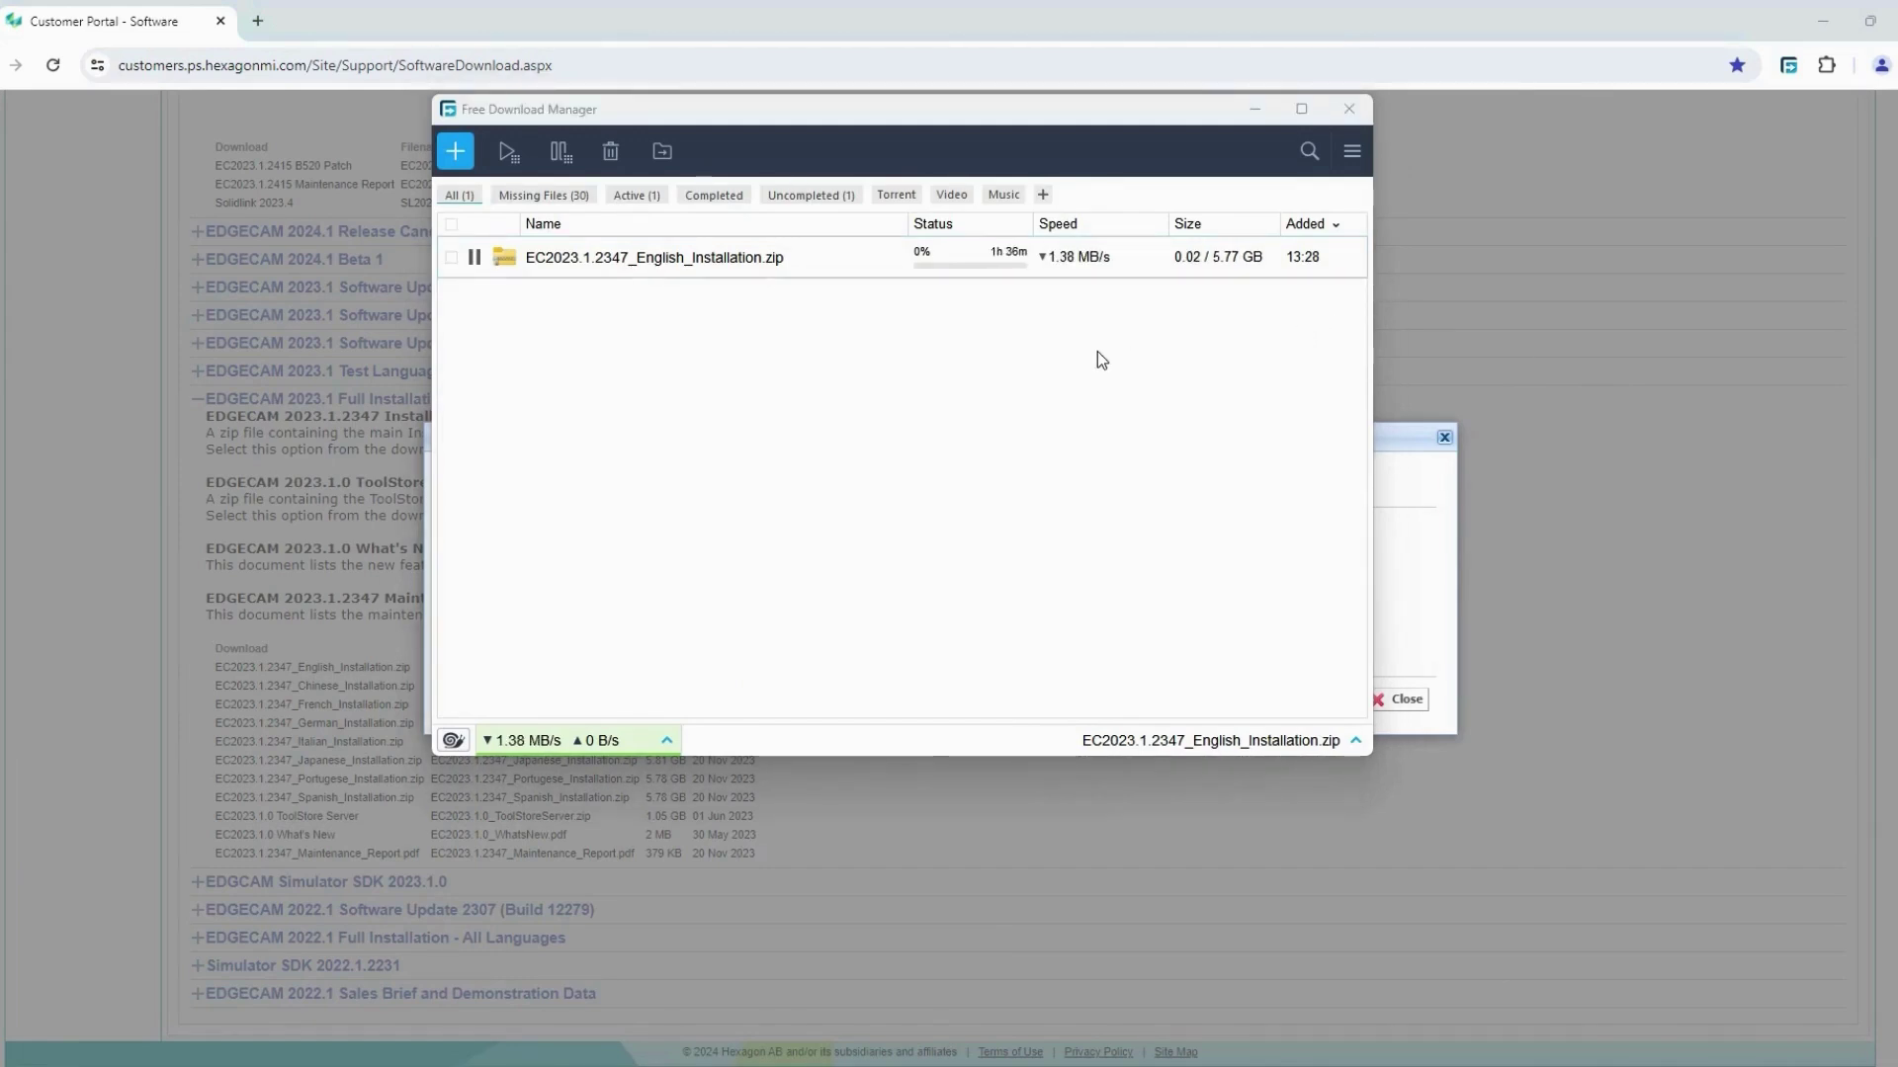
pyautogui.click(1344, 115)
pyautogui.click(1444, 437)
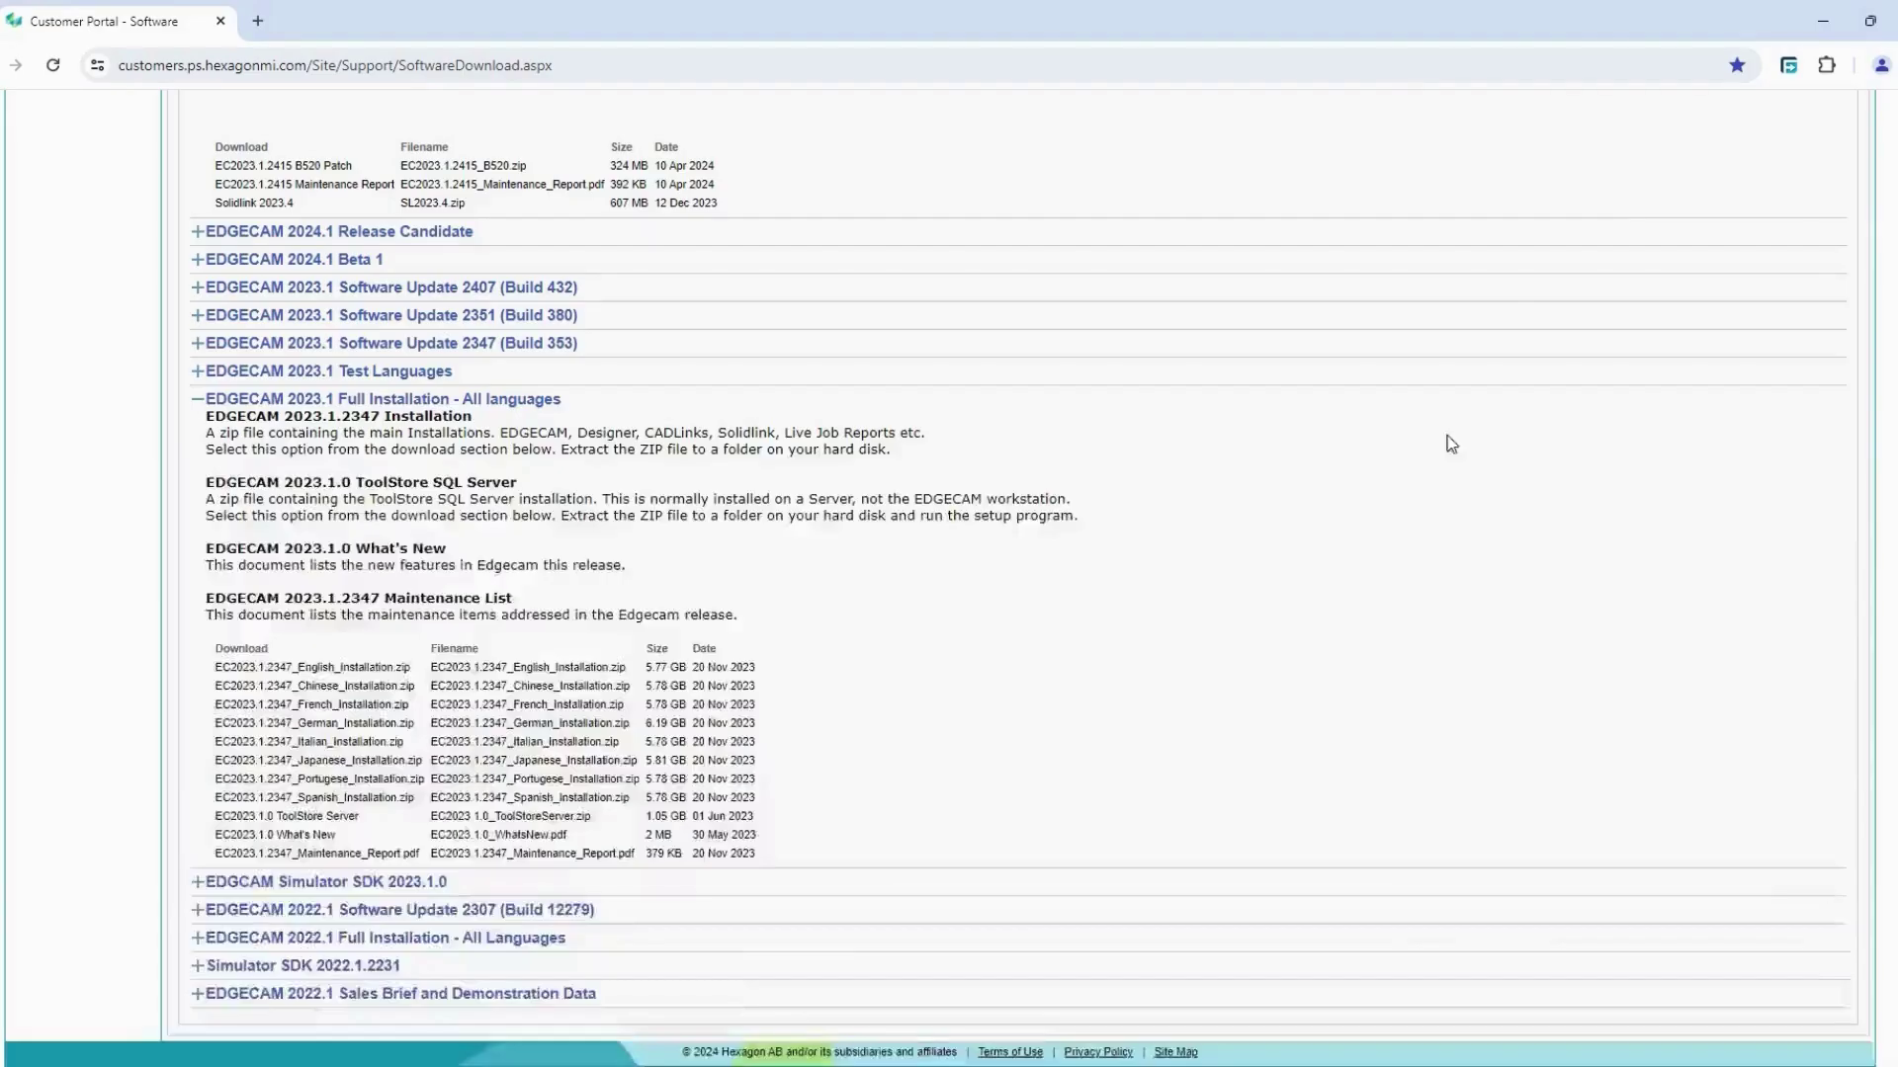
# Step: Minimize Chrome and preview the contents of EC2024.1.zip in the Downloads folder
pyautogui.click(1827, 16)
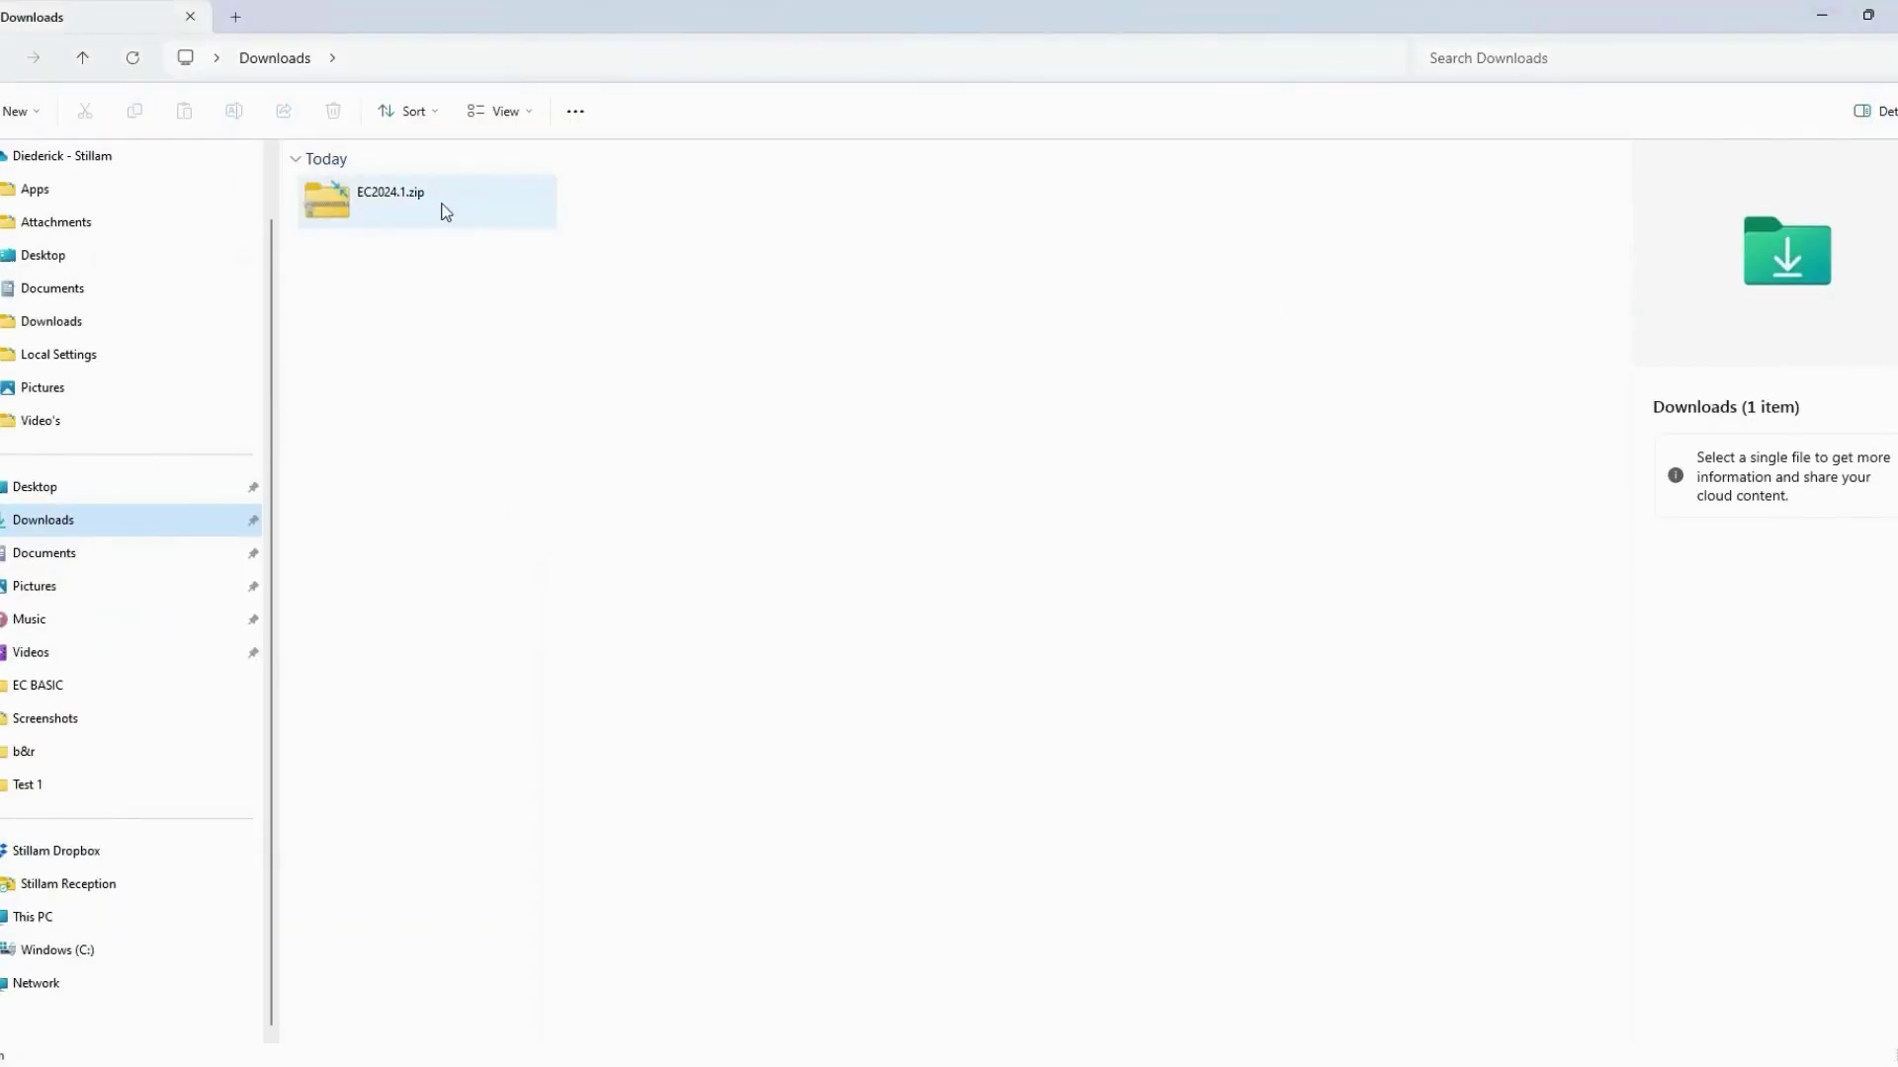
pyautogui.doubleClick(406, 217)
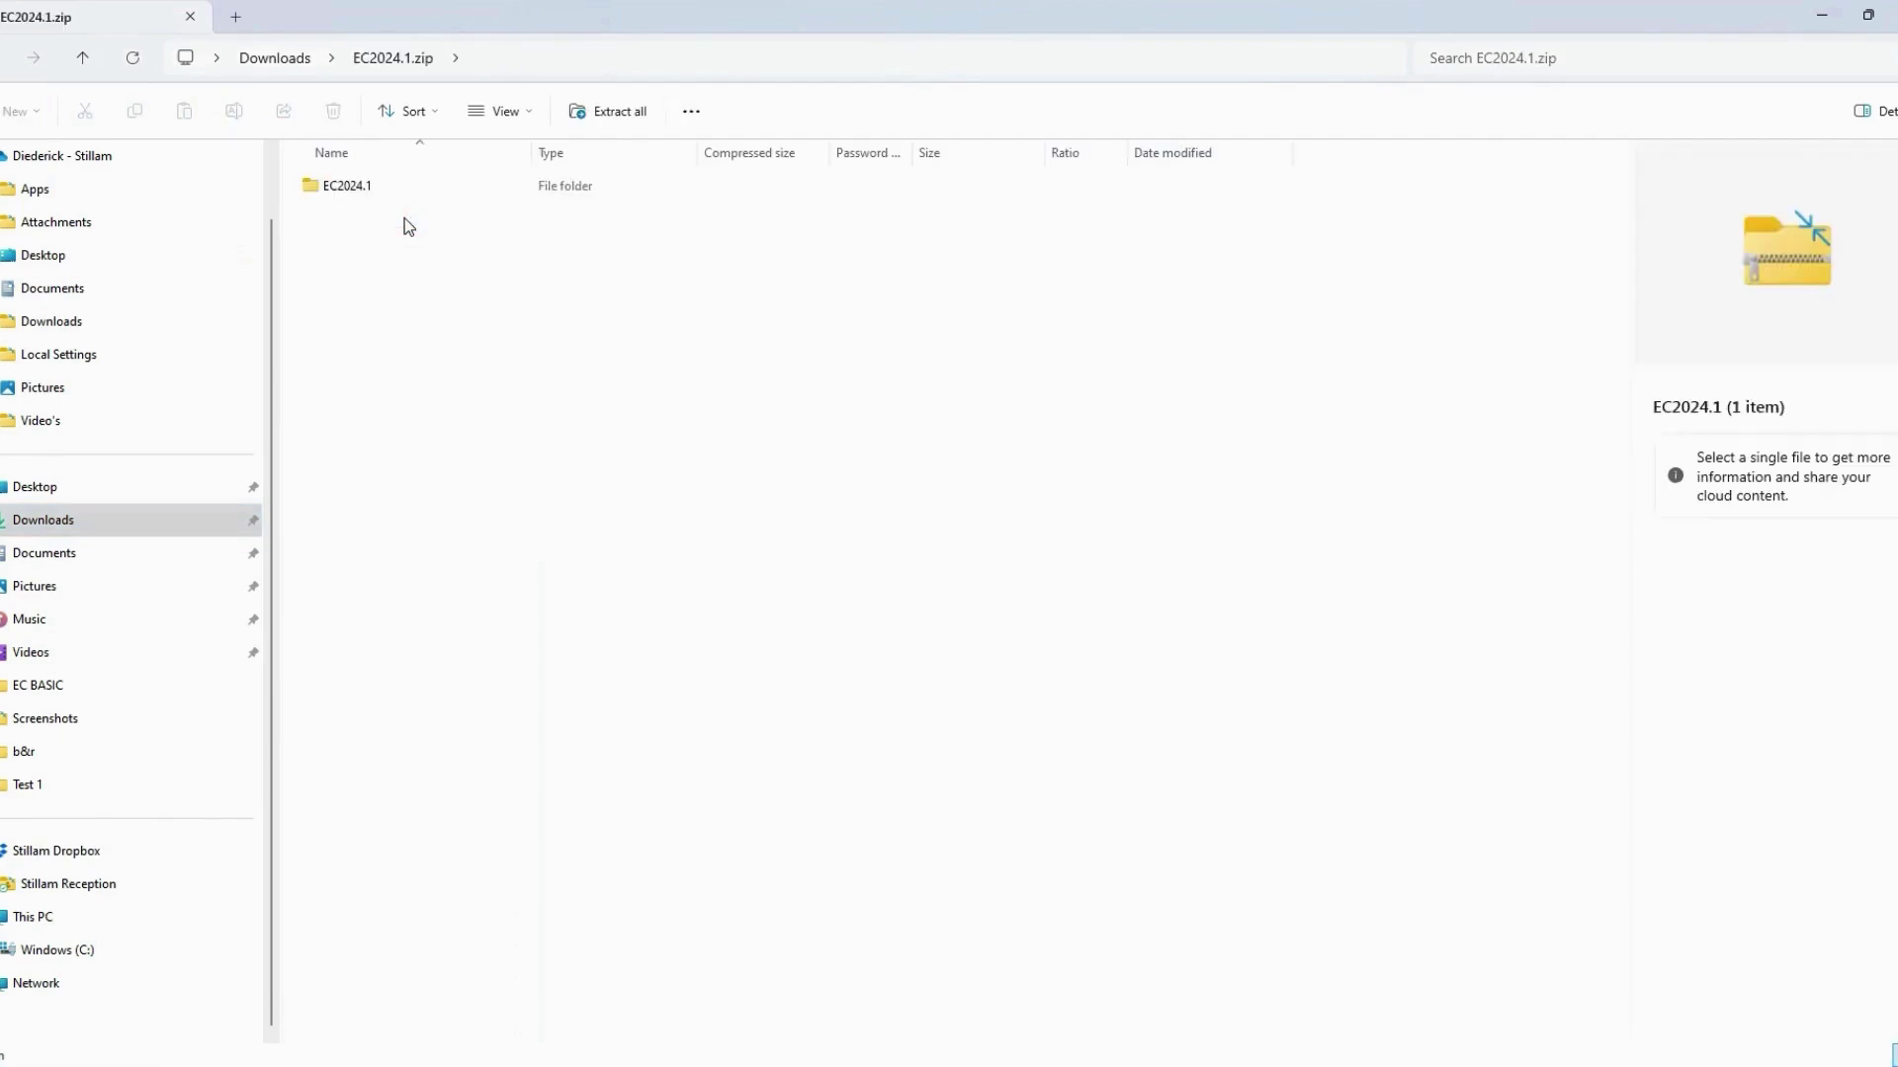
pyautogui.hotkey('alt', 'Left')
# Step: Extract All from EC2024.1.zip, choosing the Desktop as the destination folder
pyautogui.rightClick(405, 211)
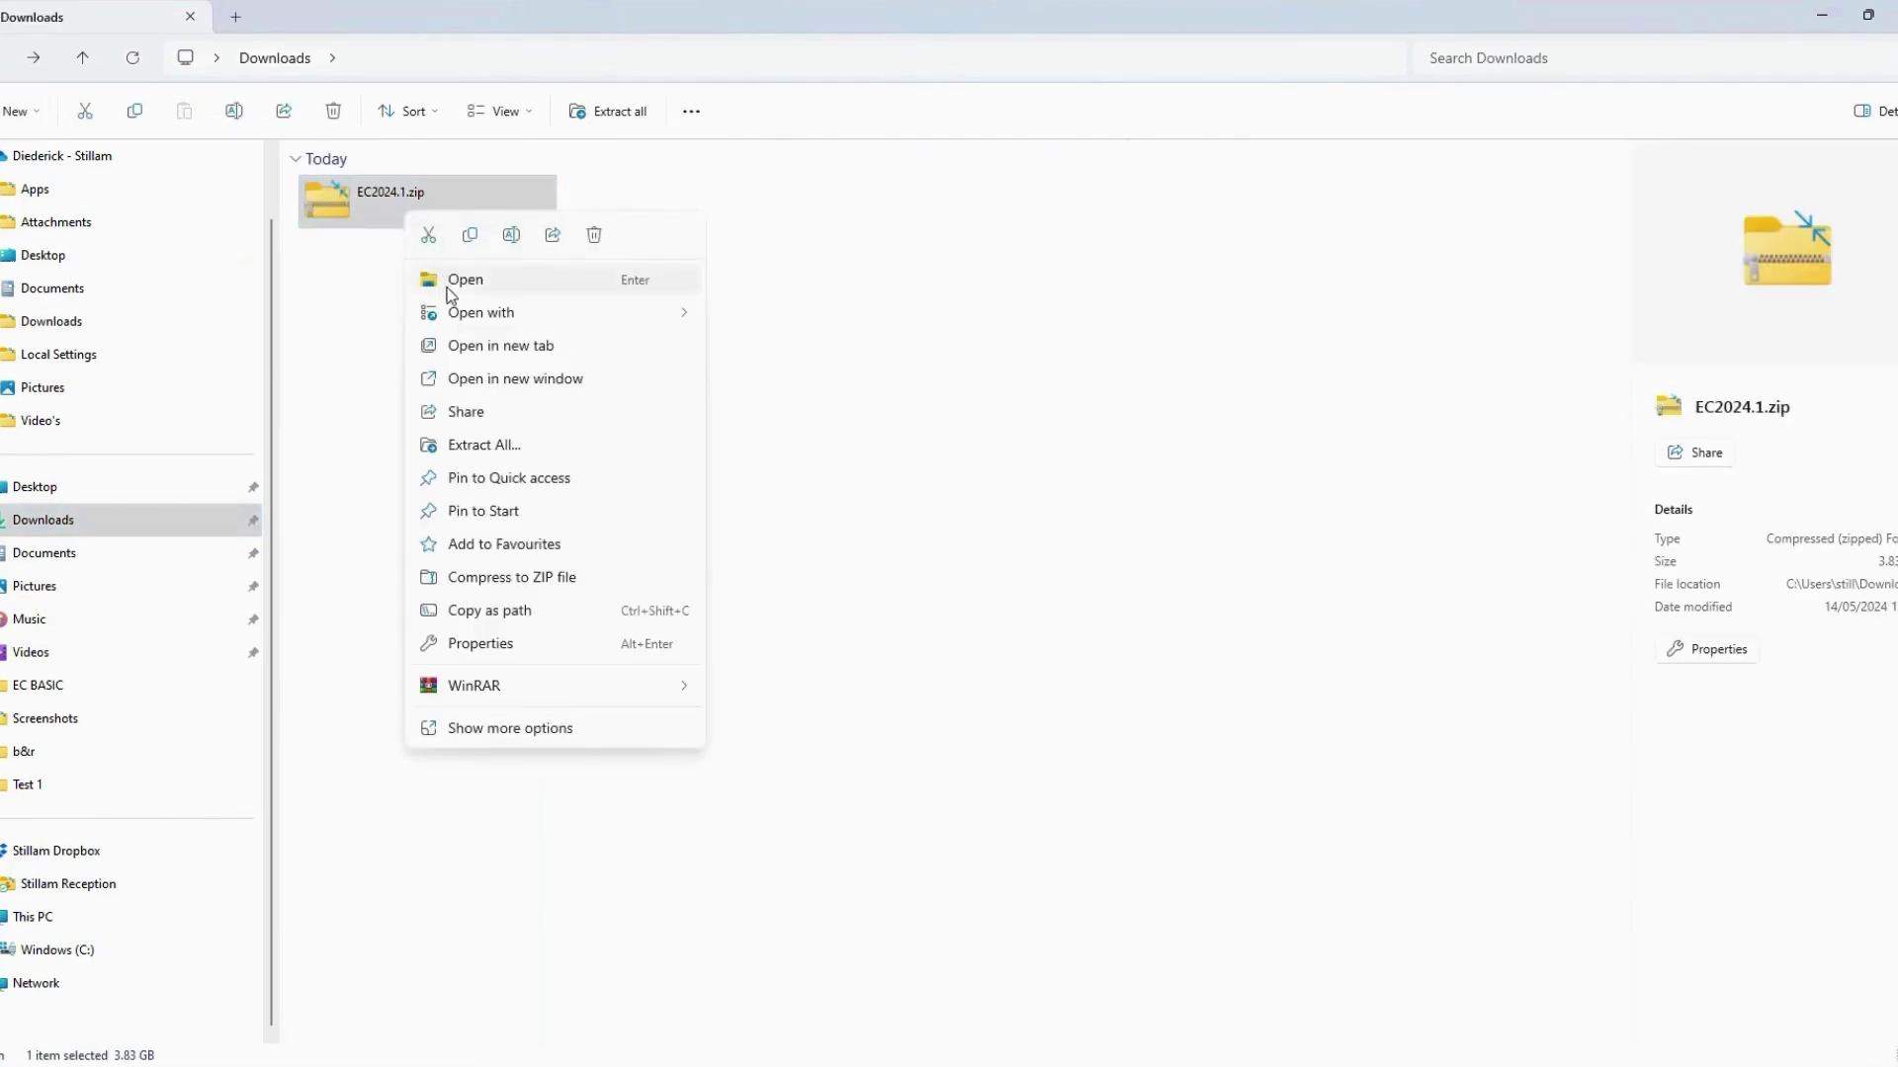
pyautogui.click(587, 453)
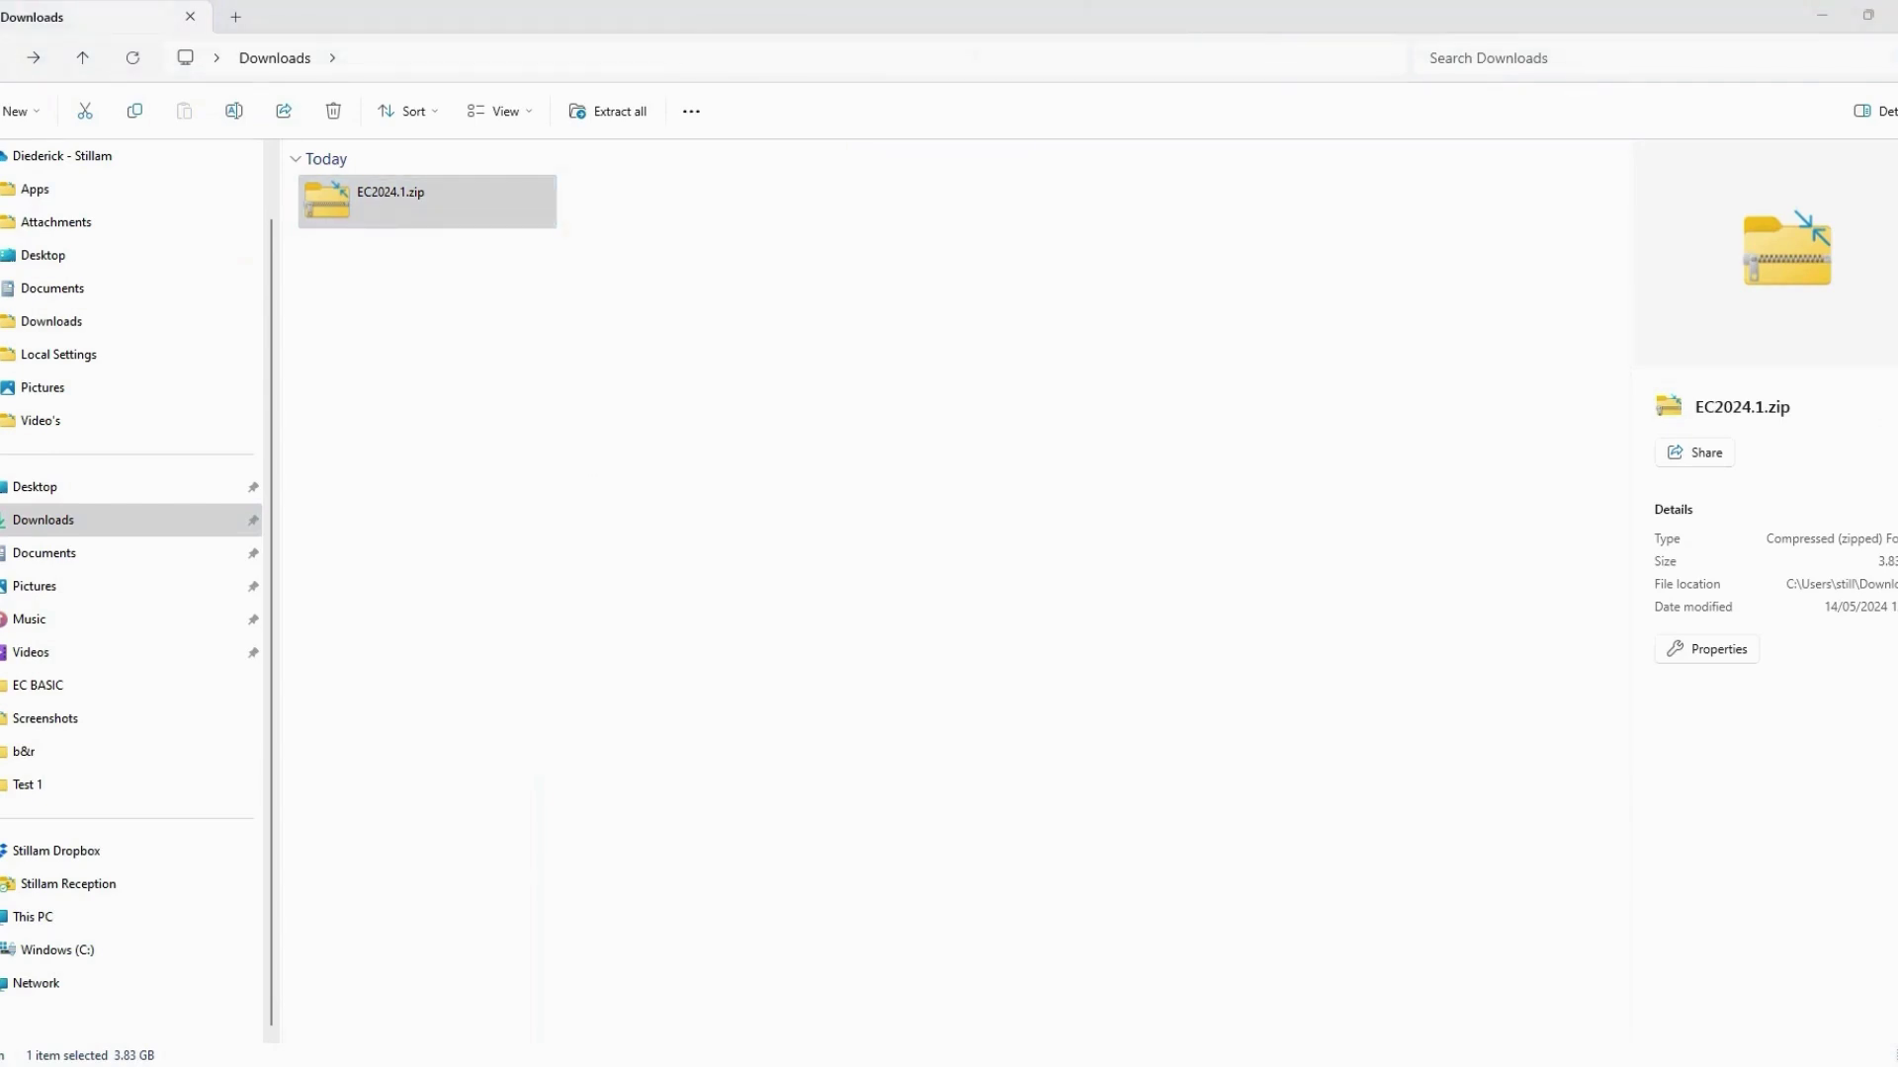
pyautogui.moveTo(1359, 220); pyautogui.dragTo(698, 263)
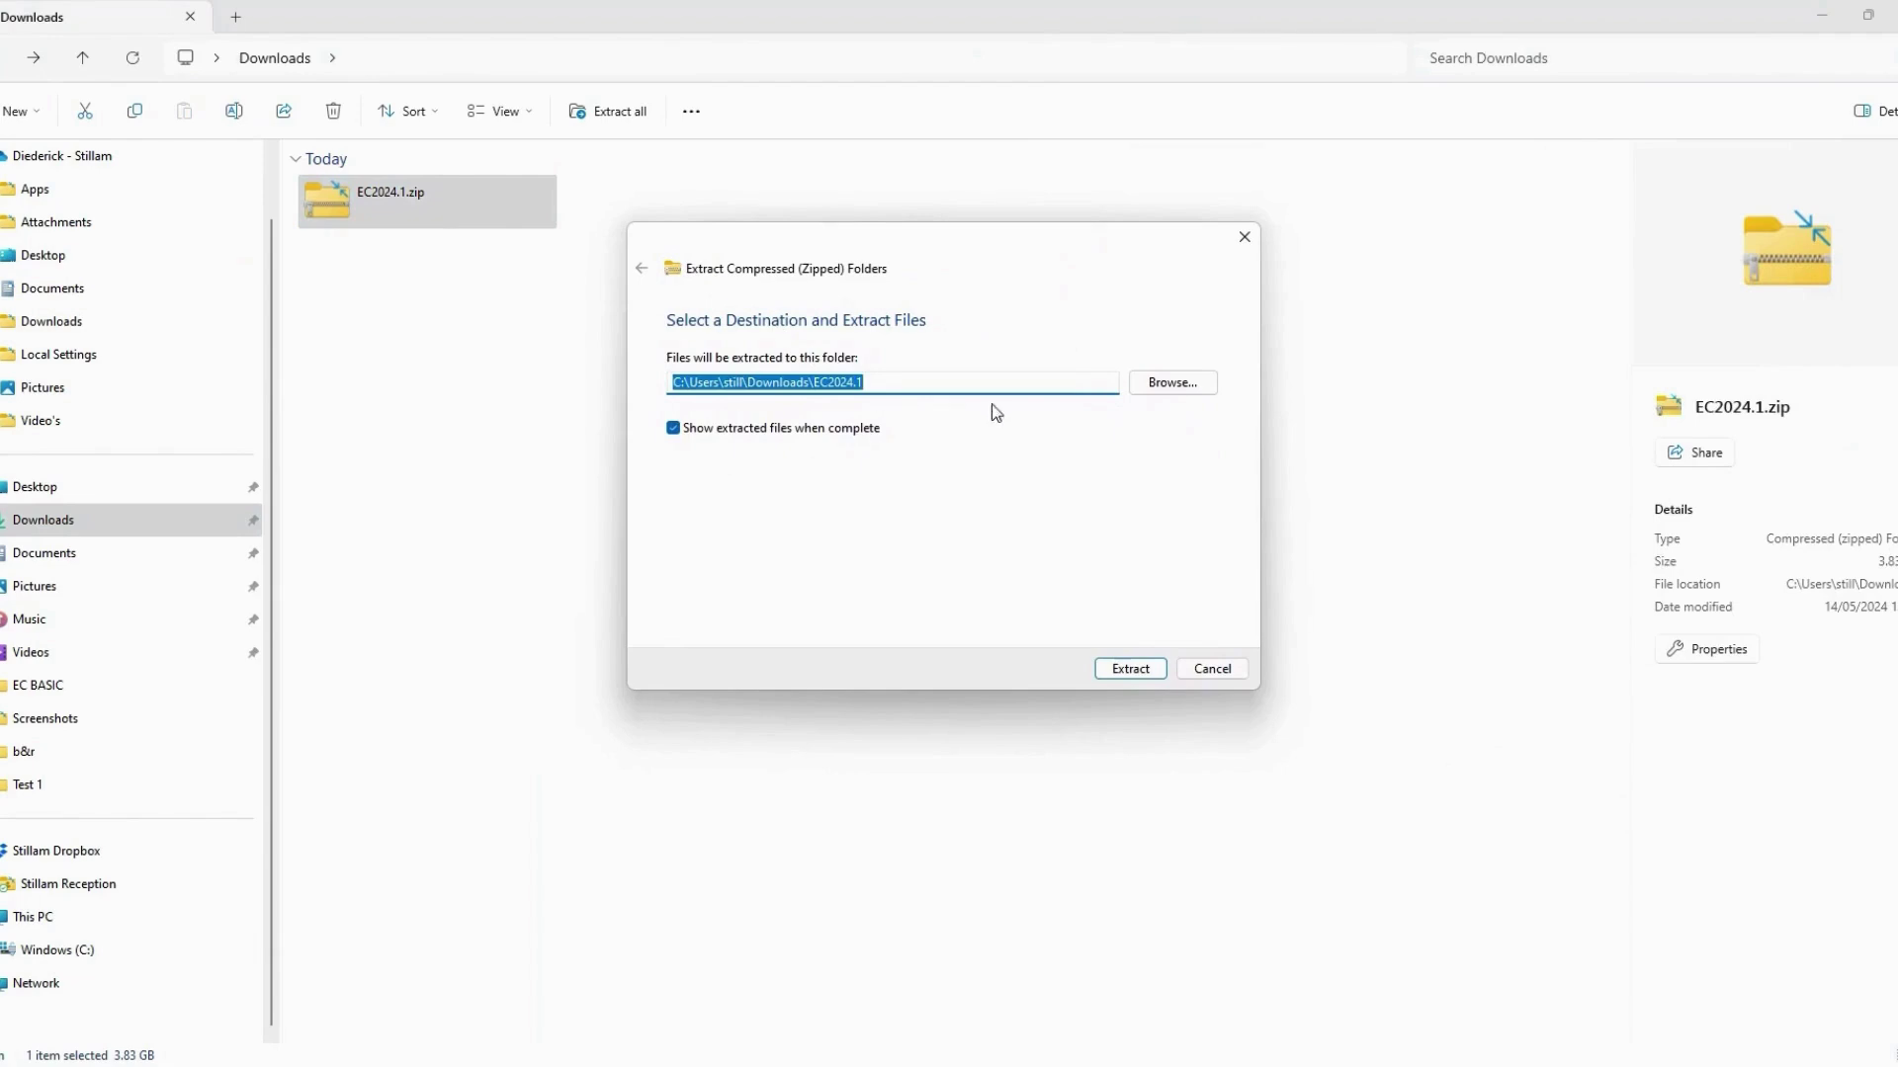
pyautogui.click(1172, 382)
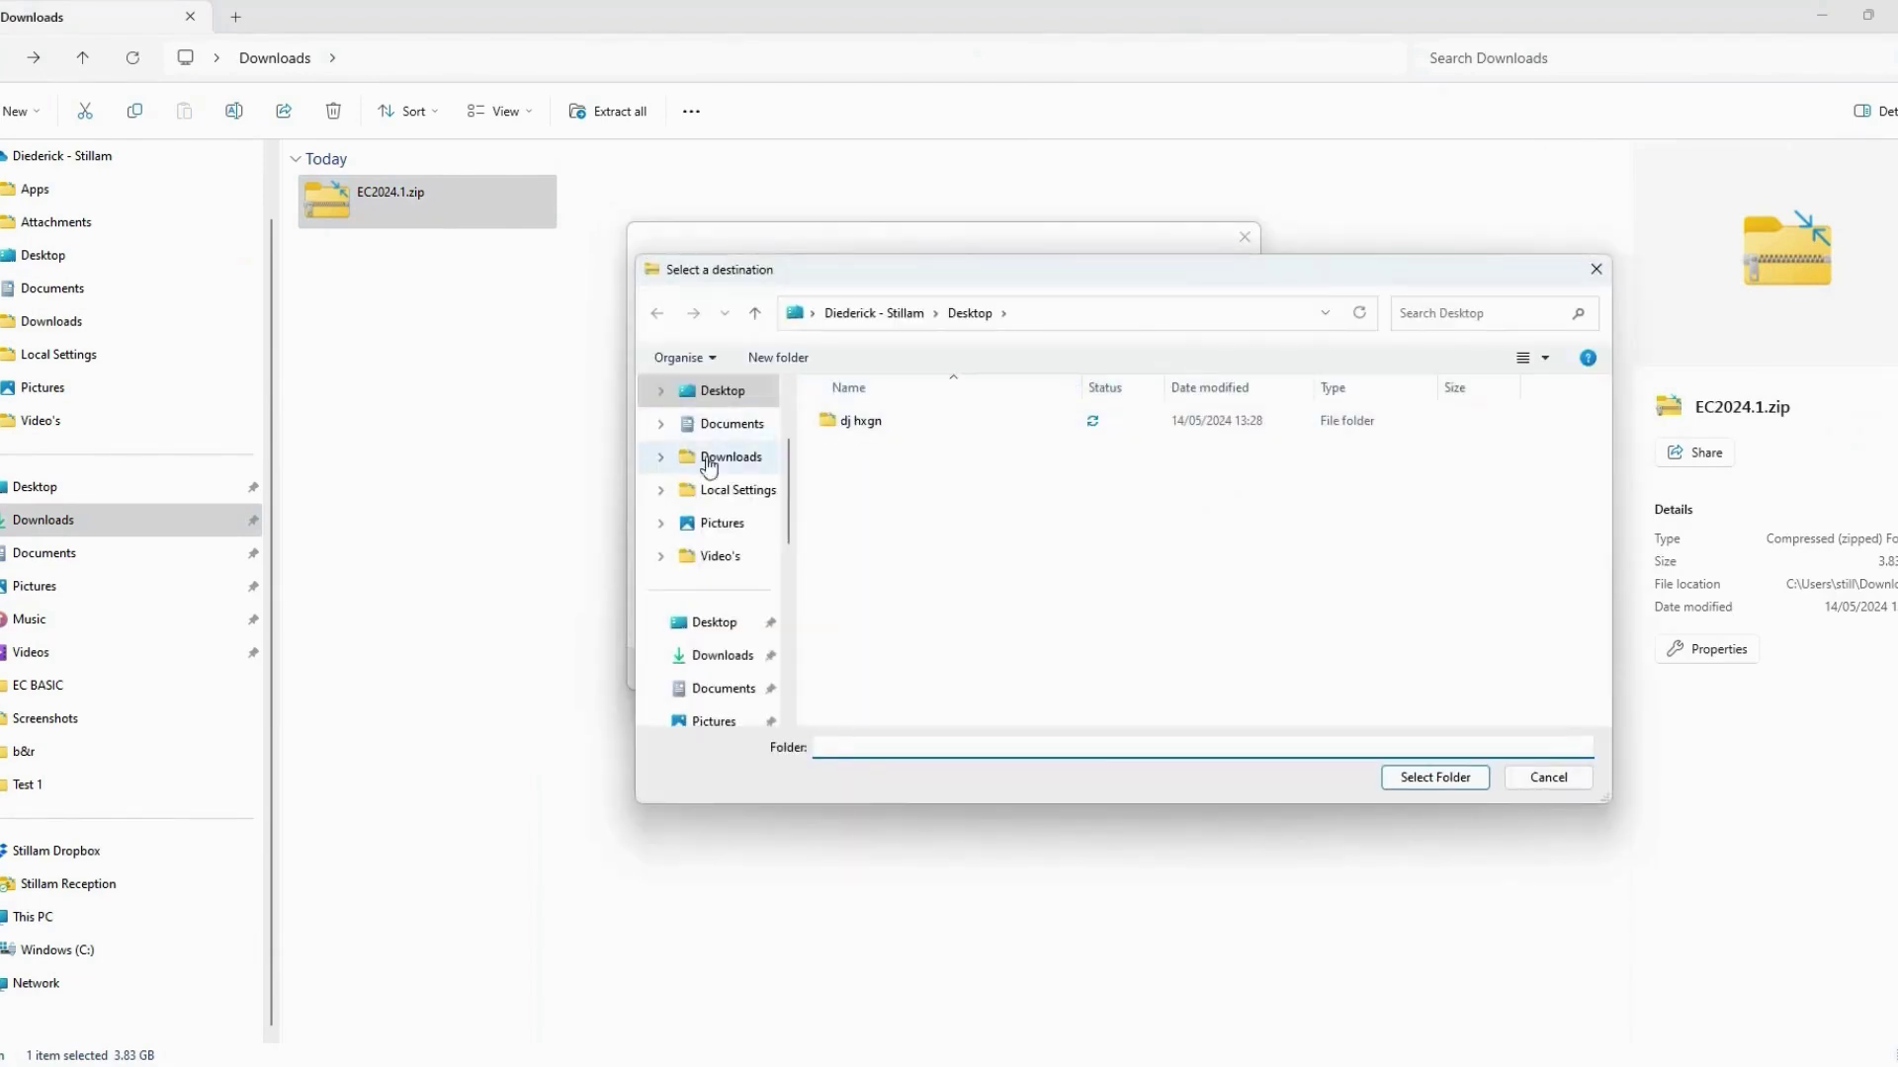
pyautogui.click(706, 390)
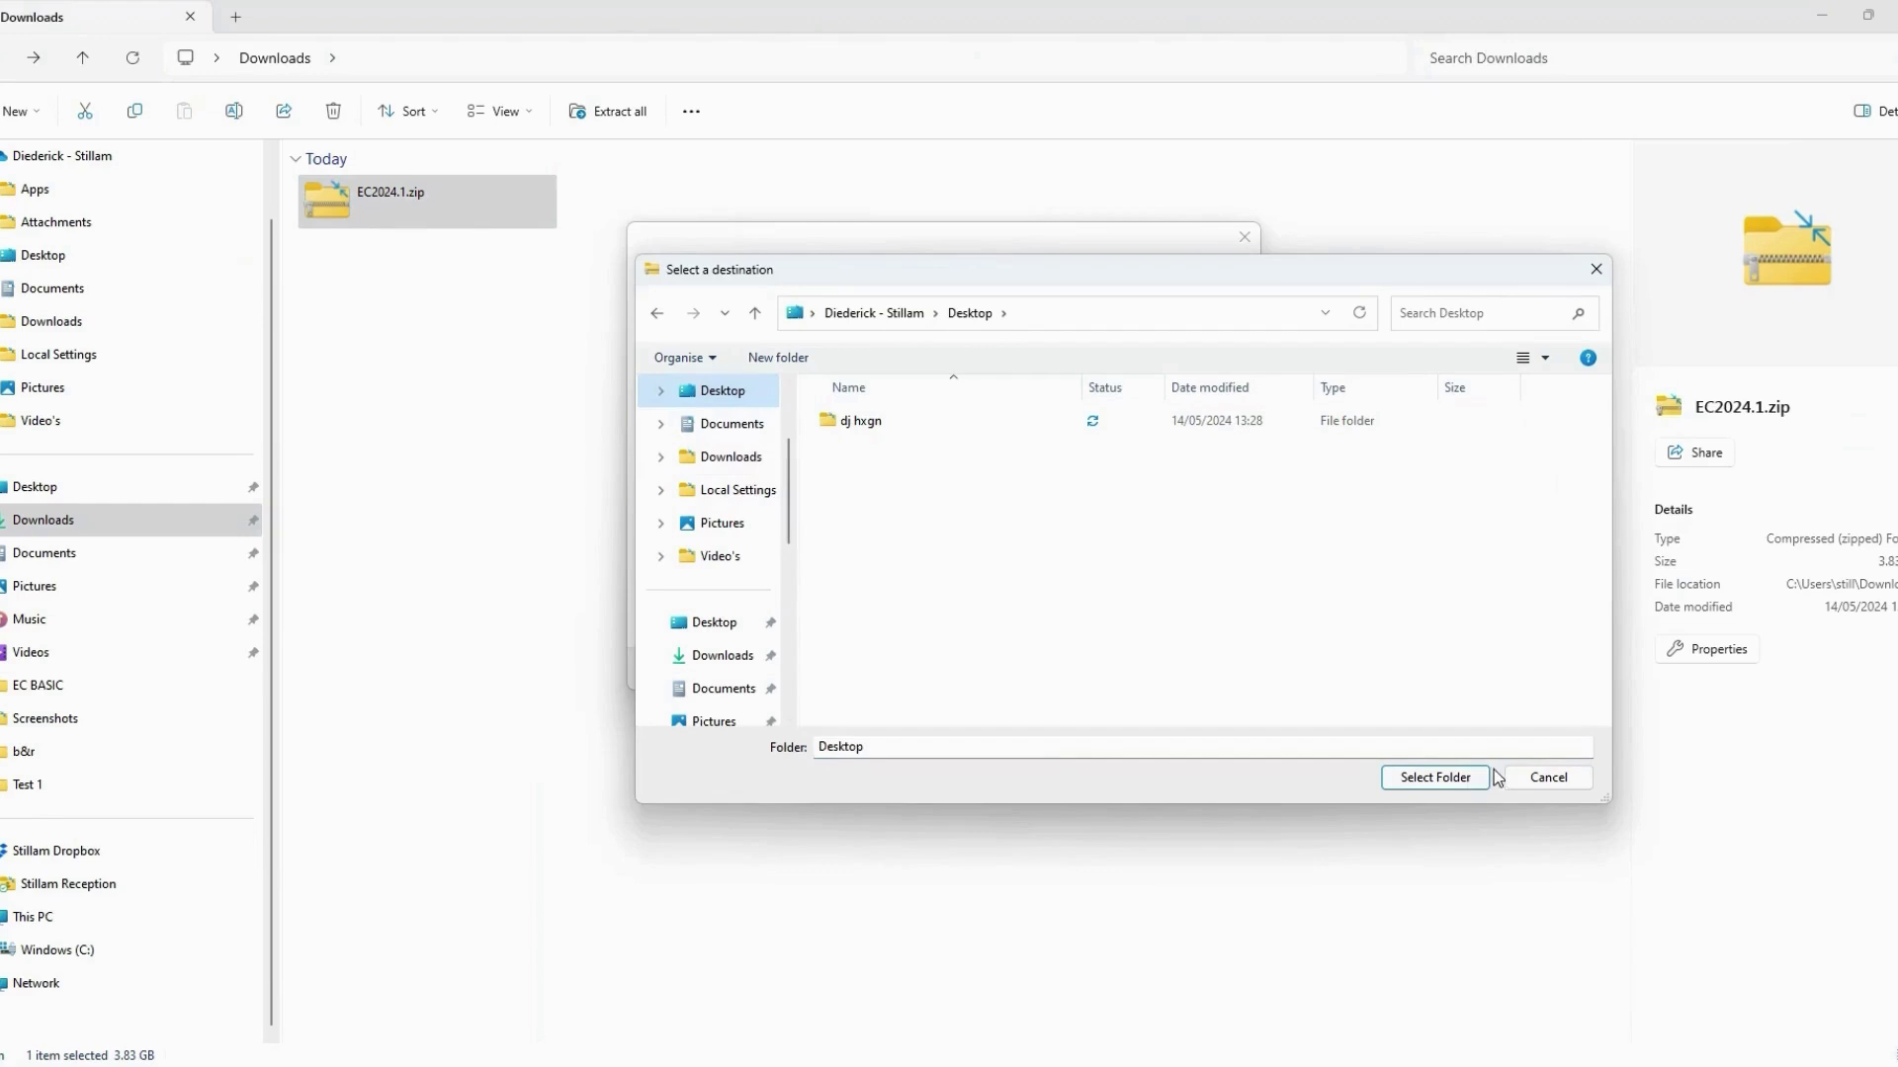
pyautogui.click(1435, 777)
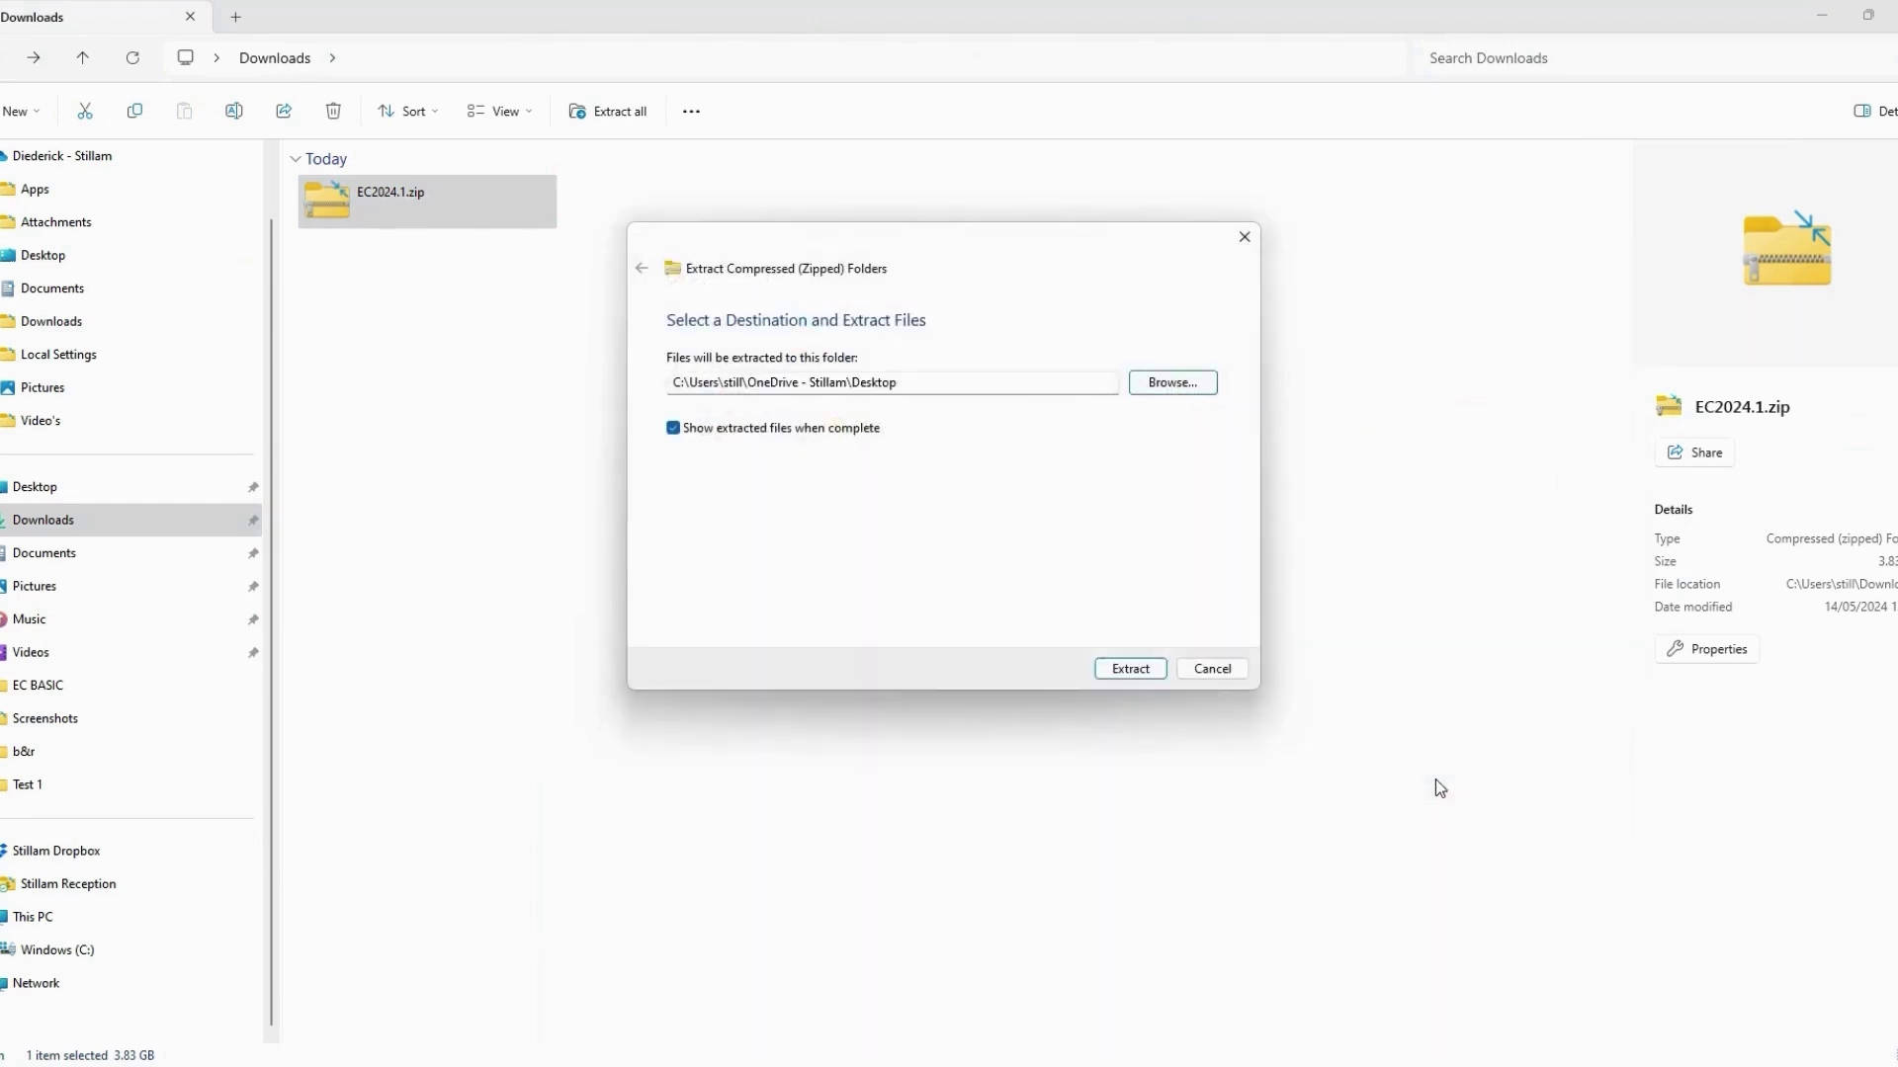
pyautogui.click(1132, 670)
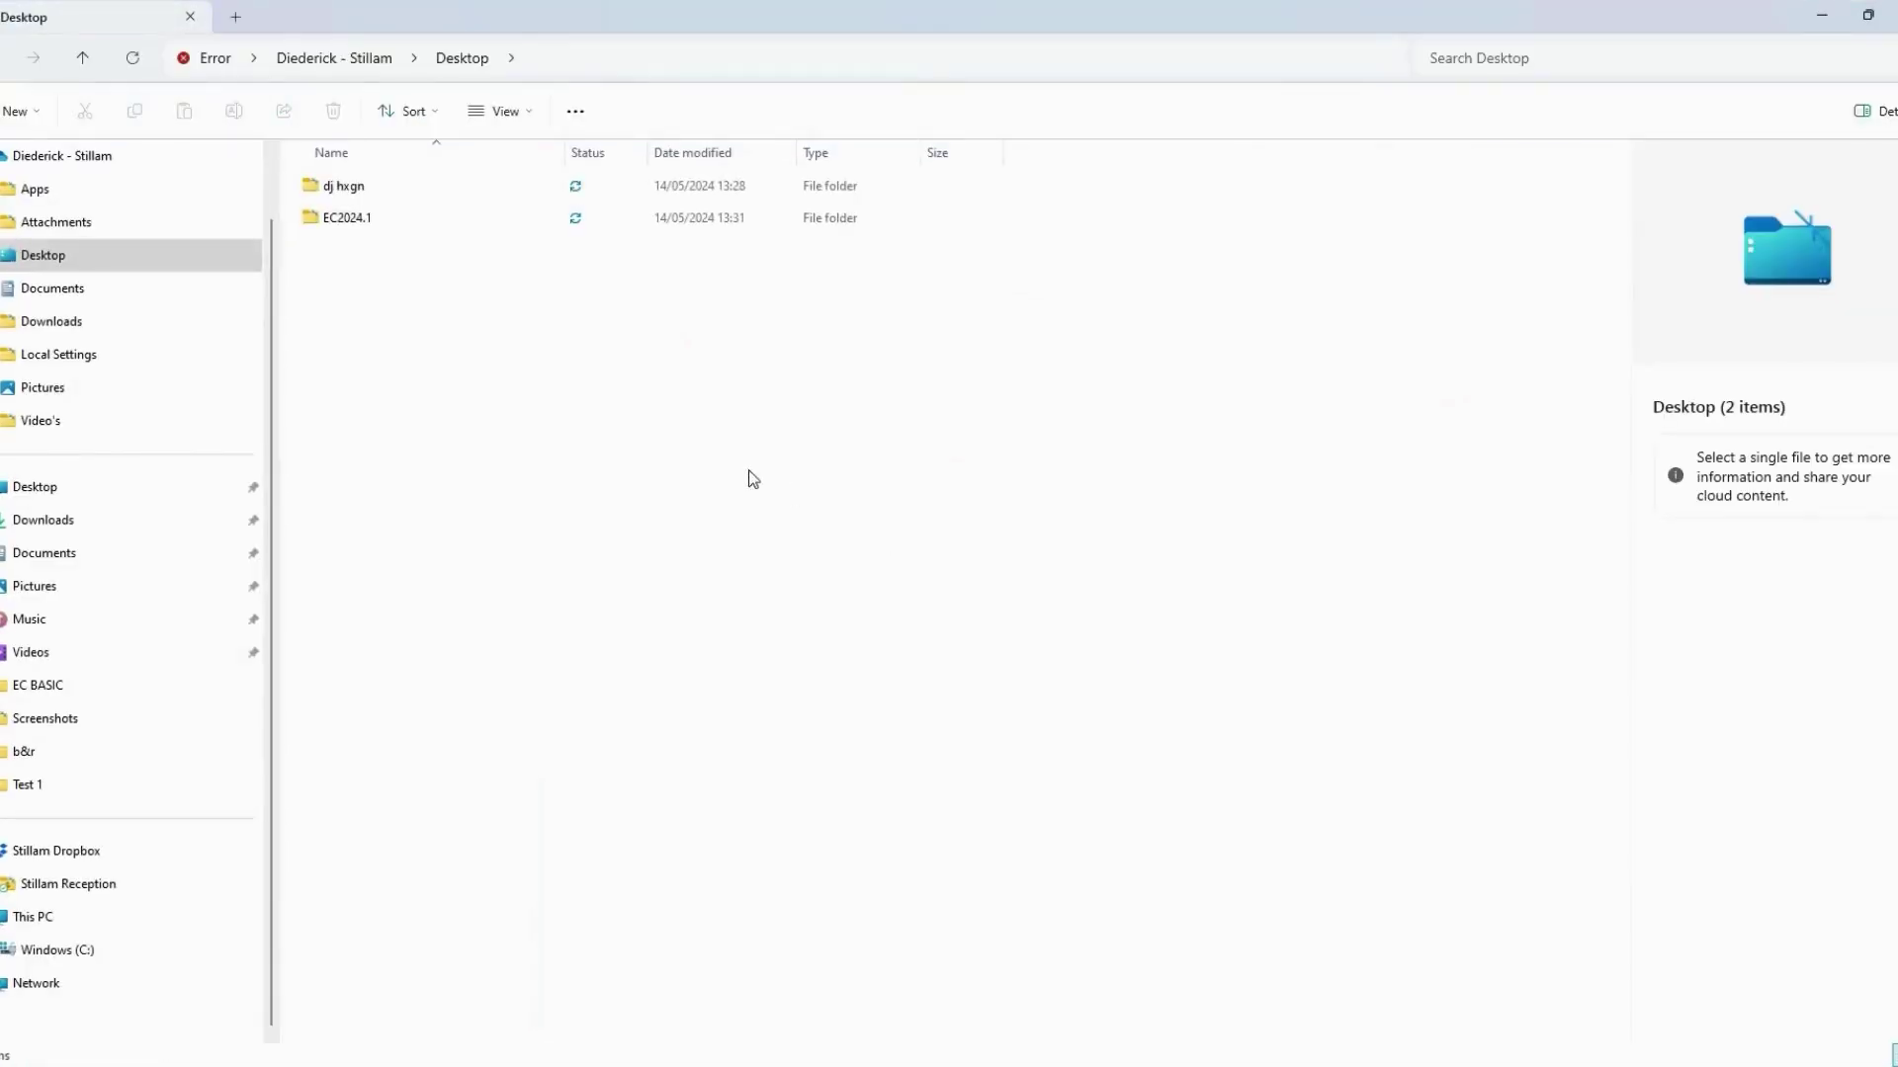
# Step: Accept the licence and install with Typical setup, Milling - mm environment and improvement program joined
pyautogui.click(1892, 12)
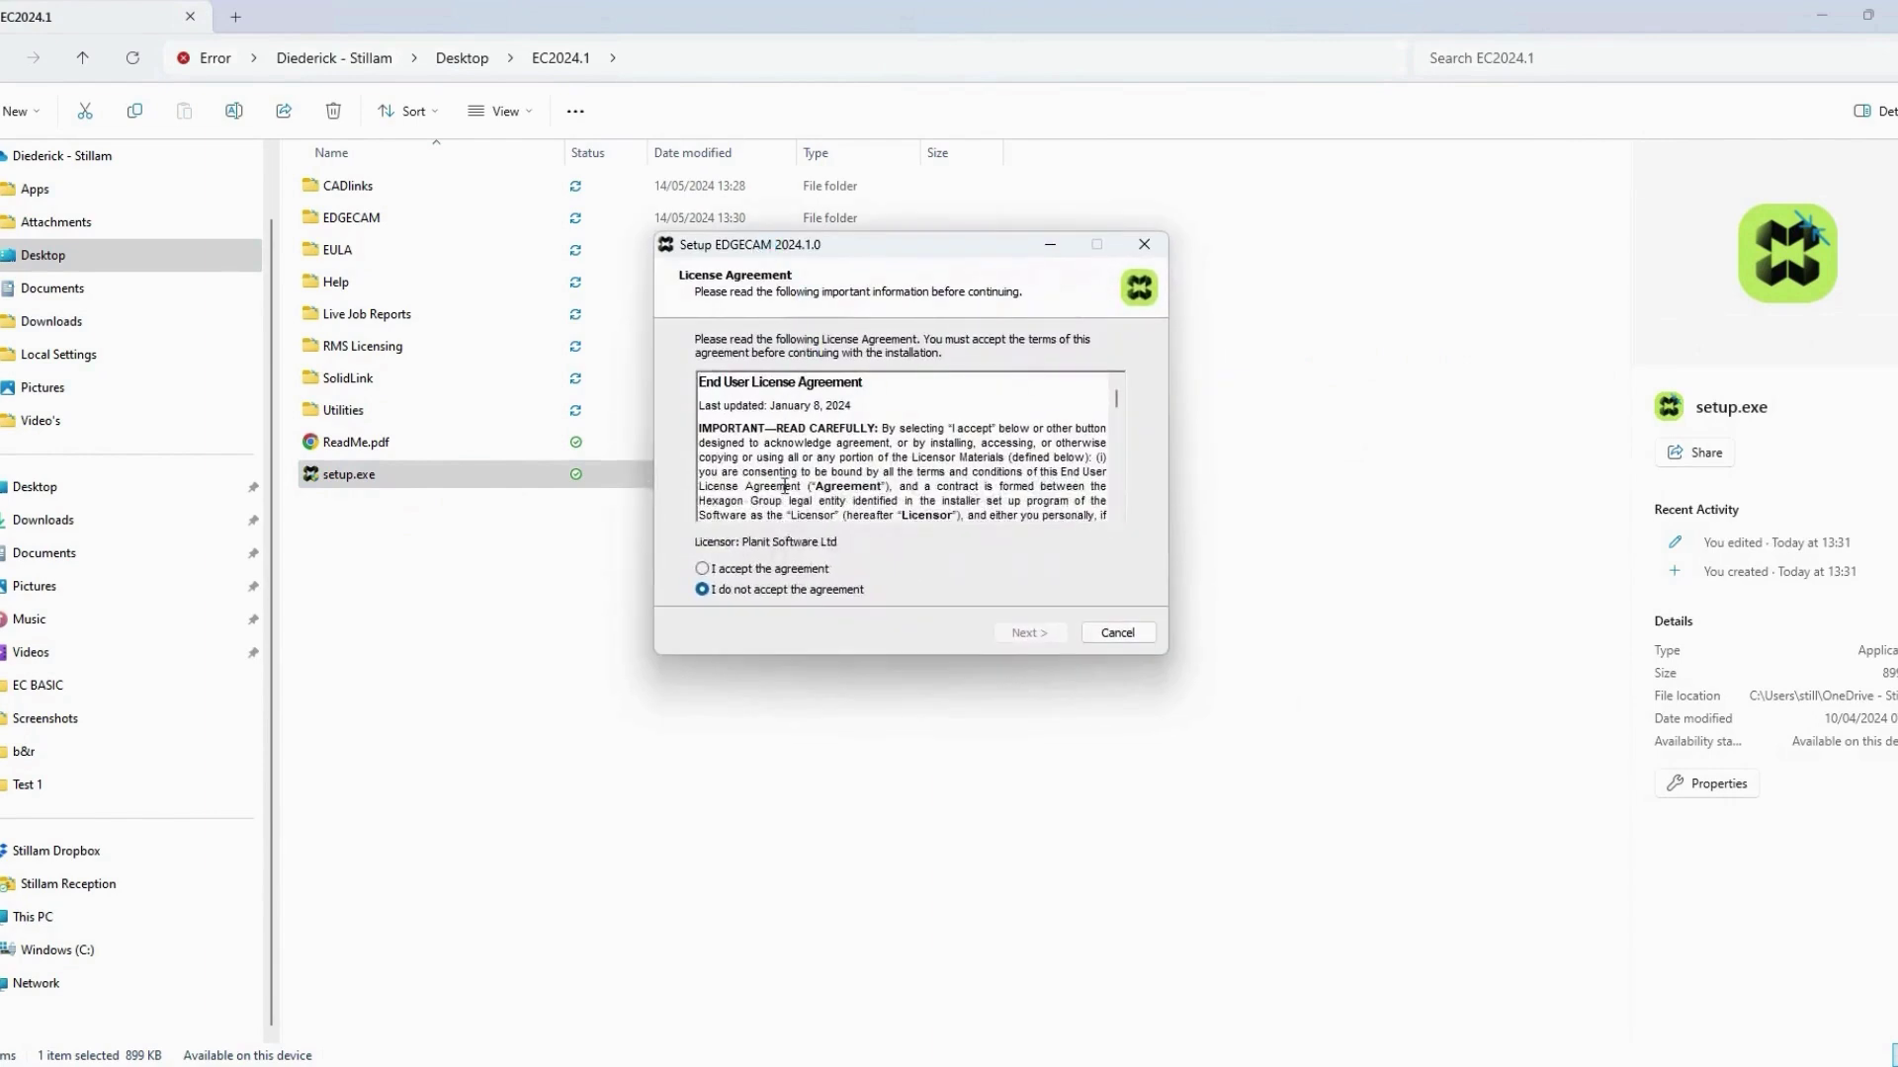
pyautogui.click(811, 570)
pyautogui.click(1027, 638)
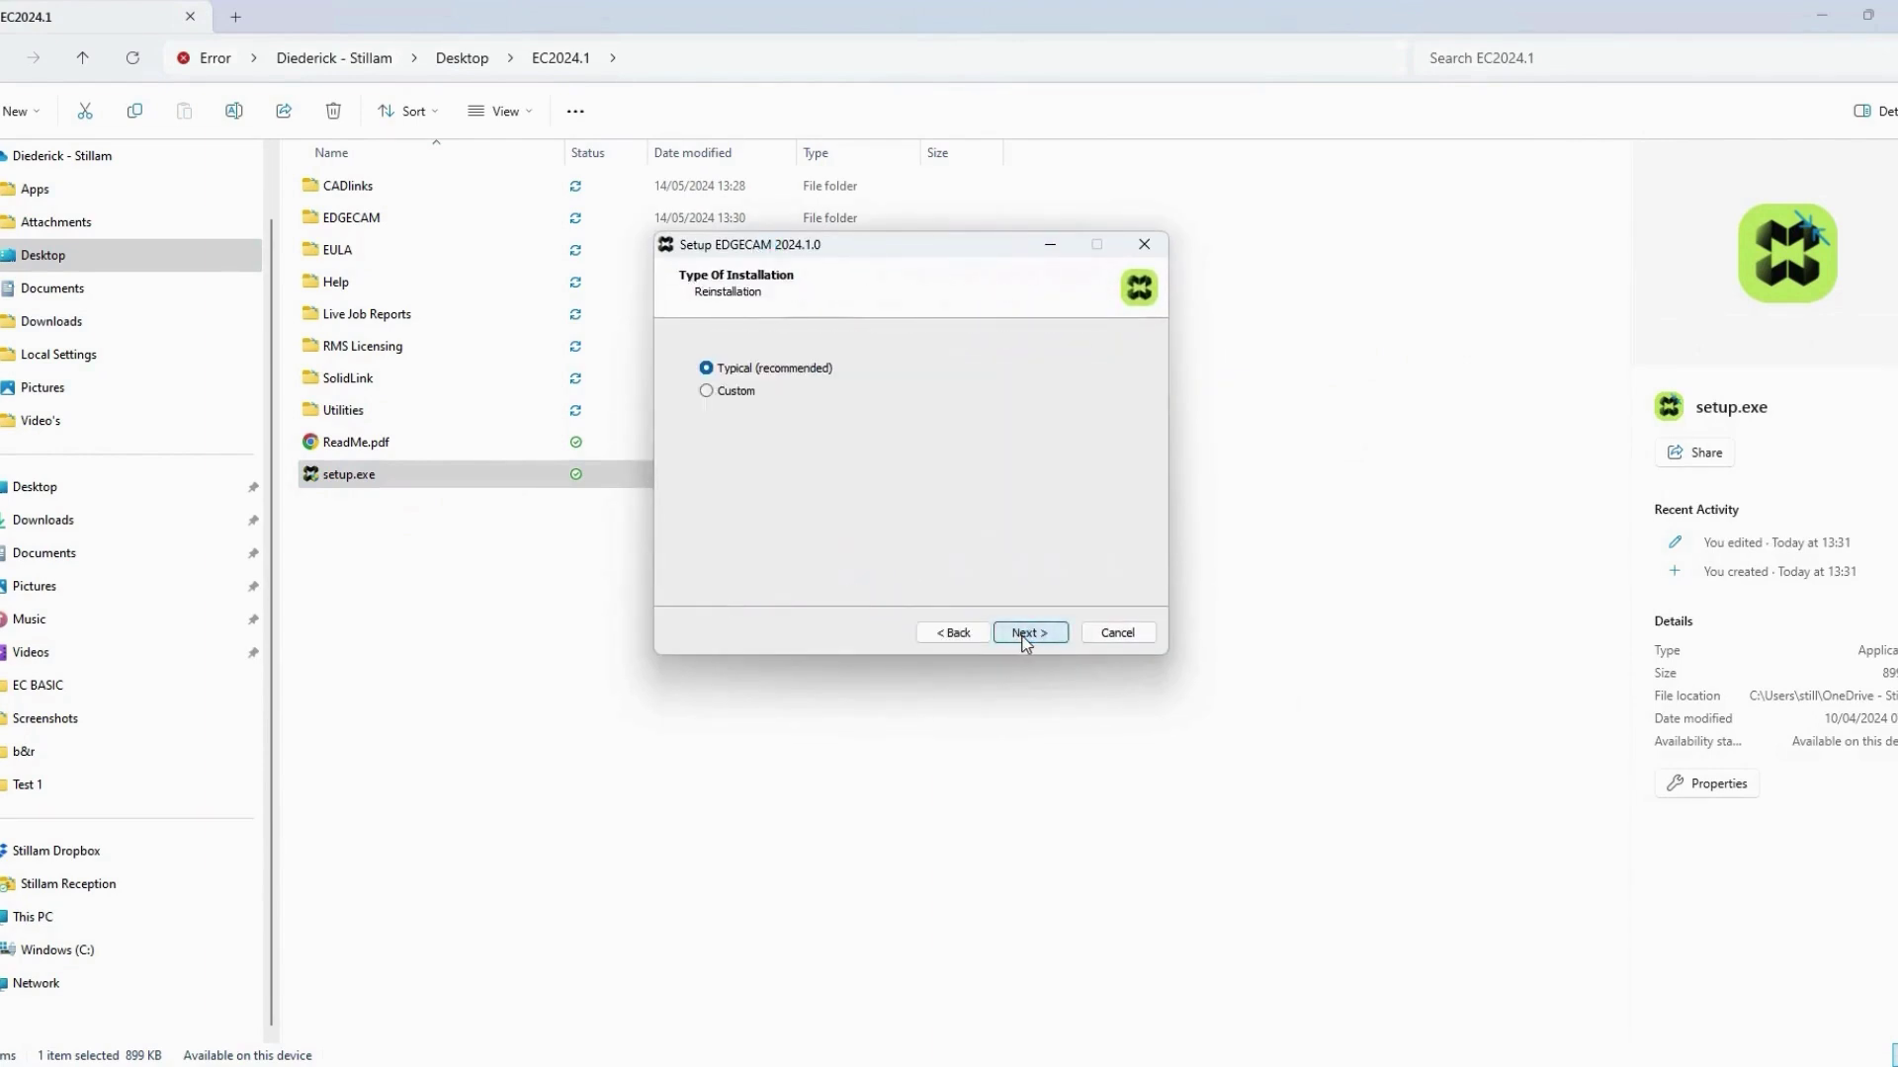
pyautogui.click(1025, 640)
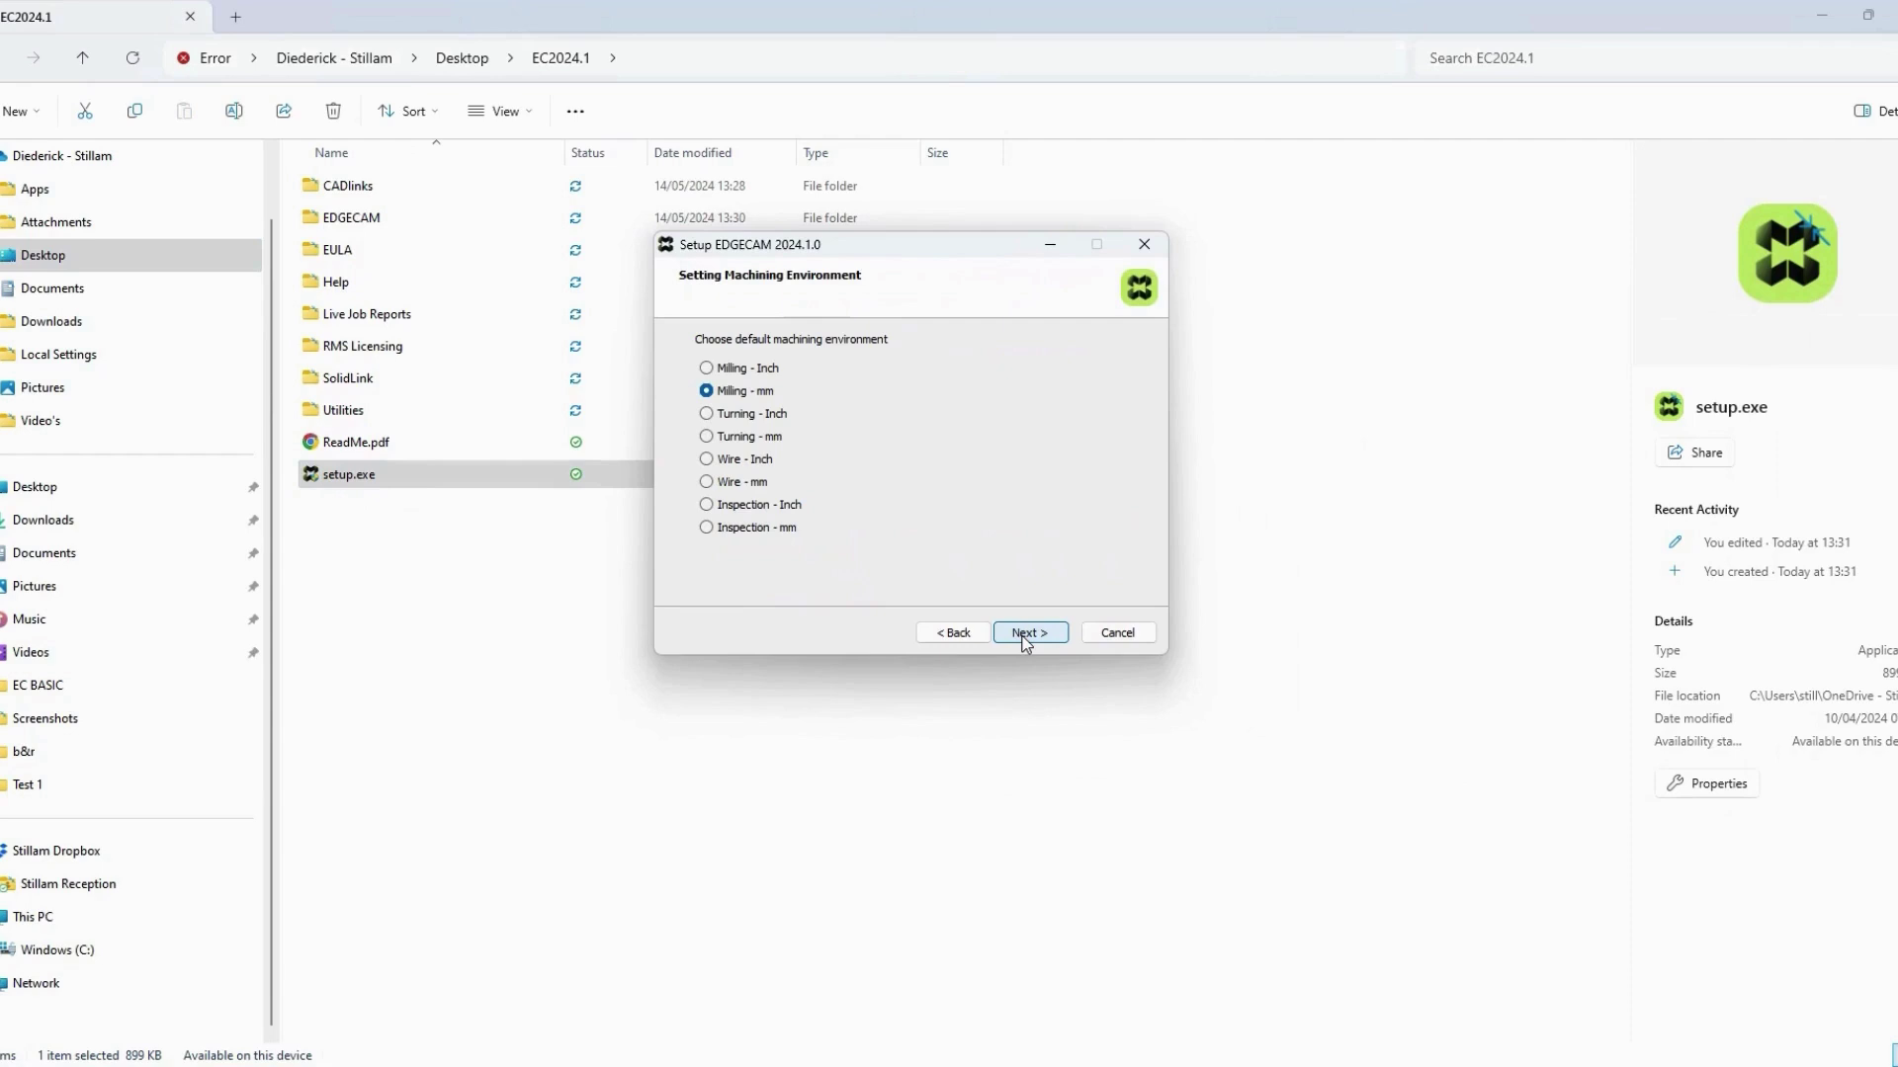
pyautogui.click(1025, 640)
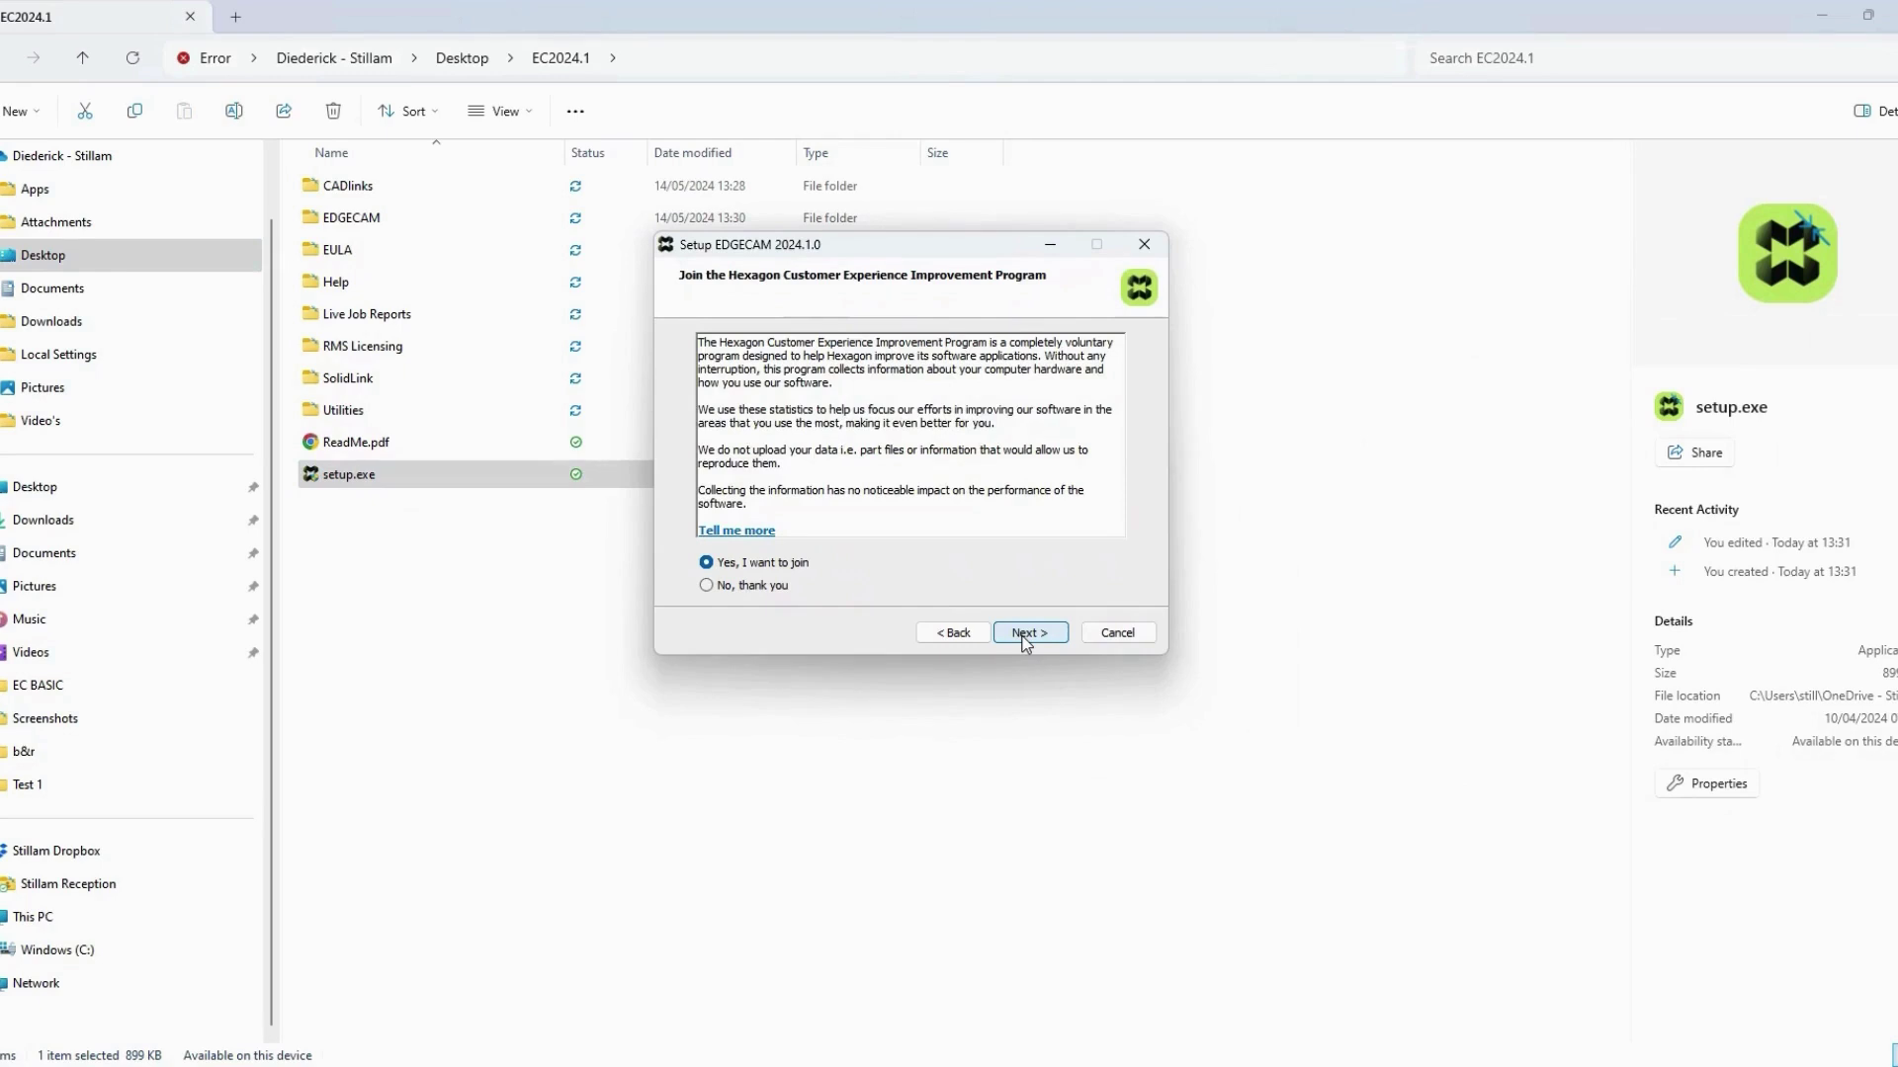
pyautogui.click(1025, 640)
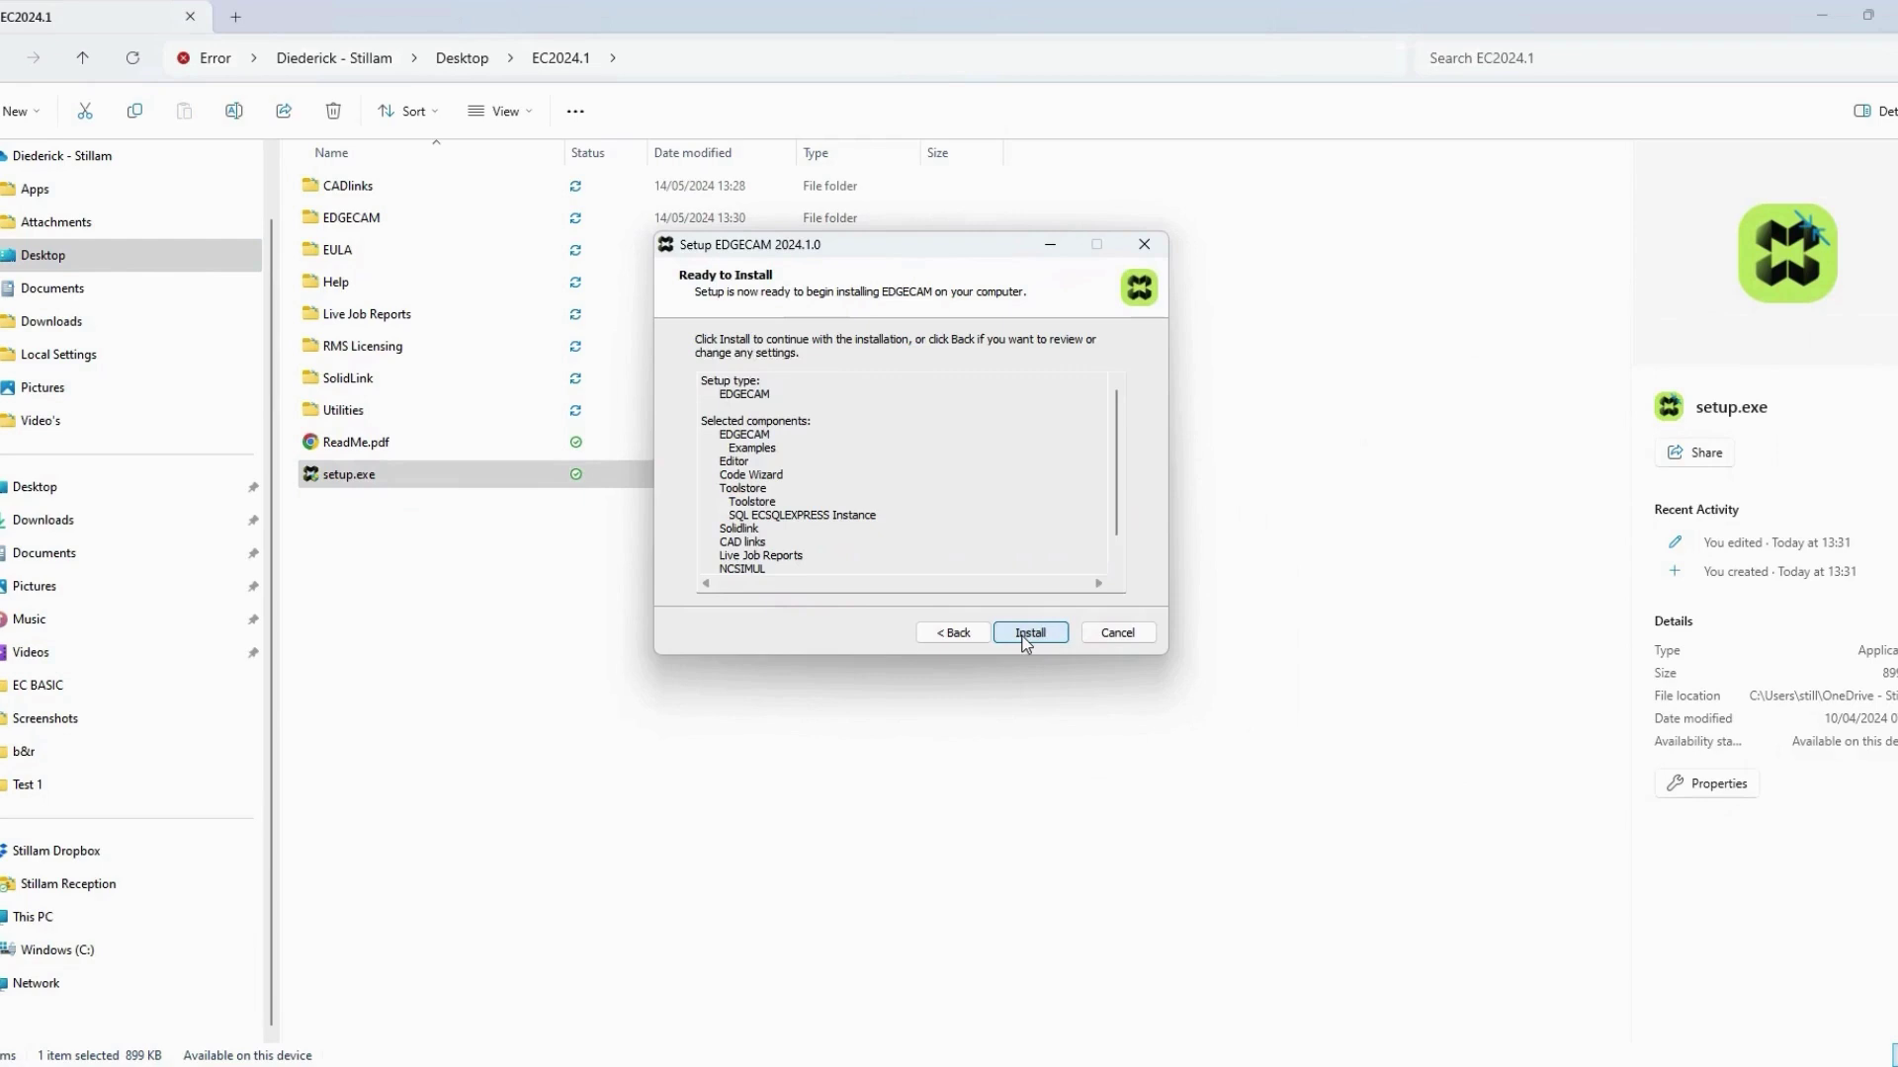
pyautogui.click(1028, 637)
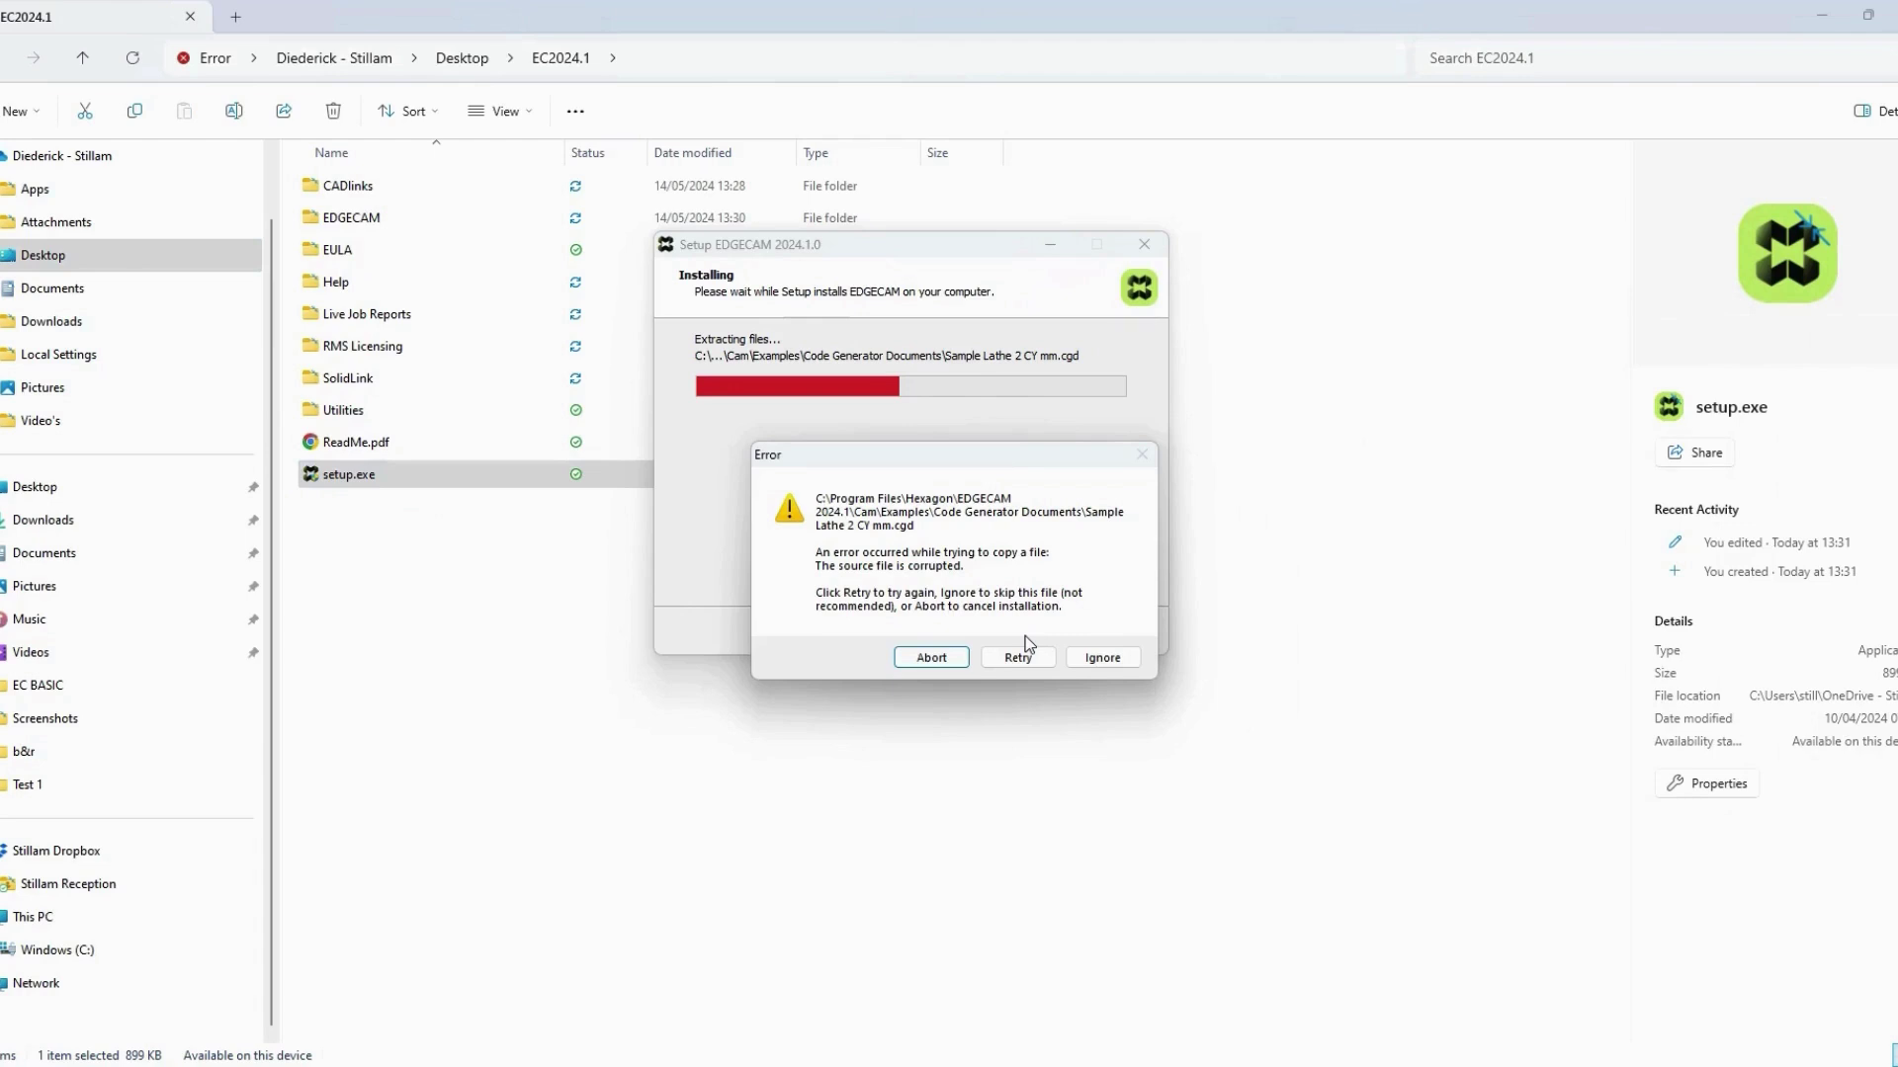
# Step: Ignore six successive 'source file is corrupted' errors for the sample files
pyautogui.click(1097, 658)
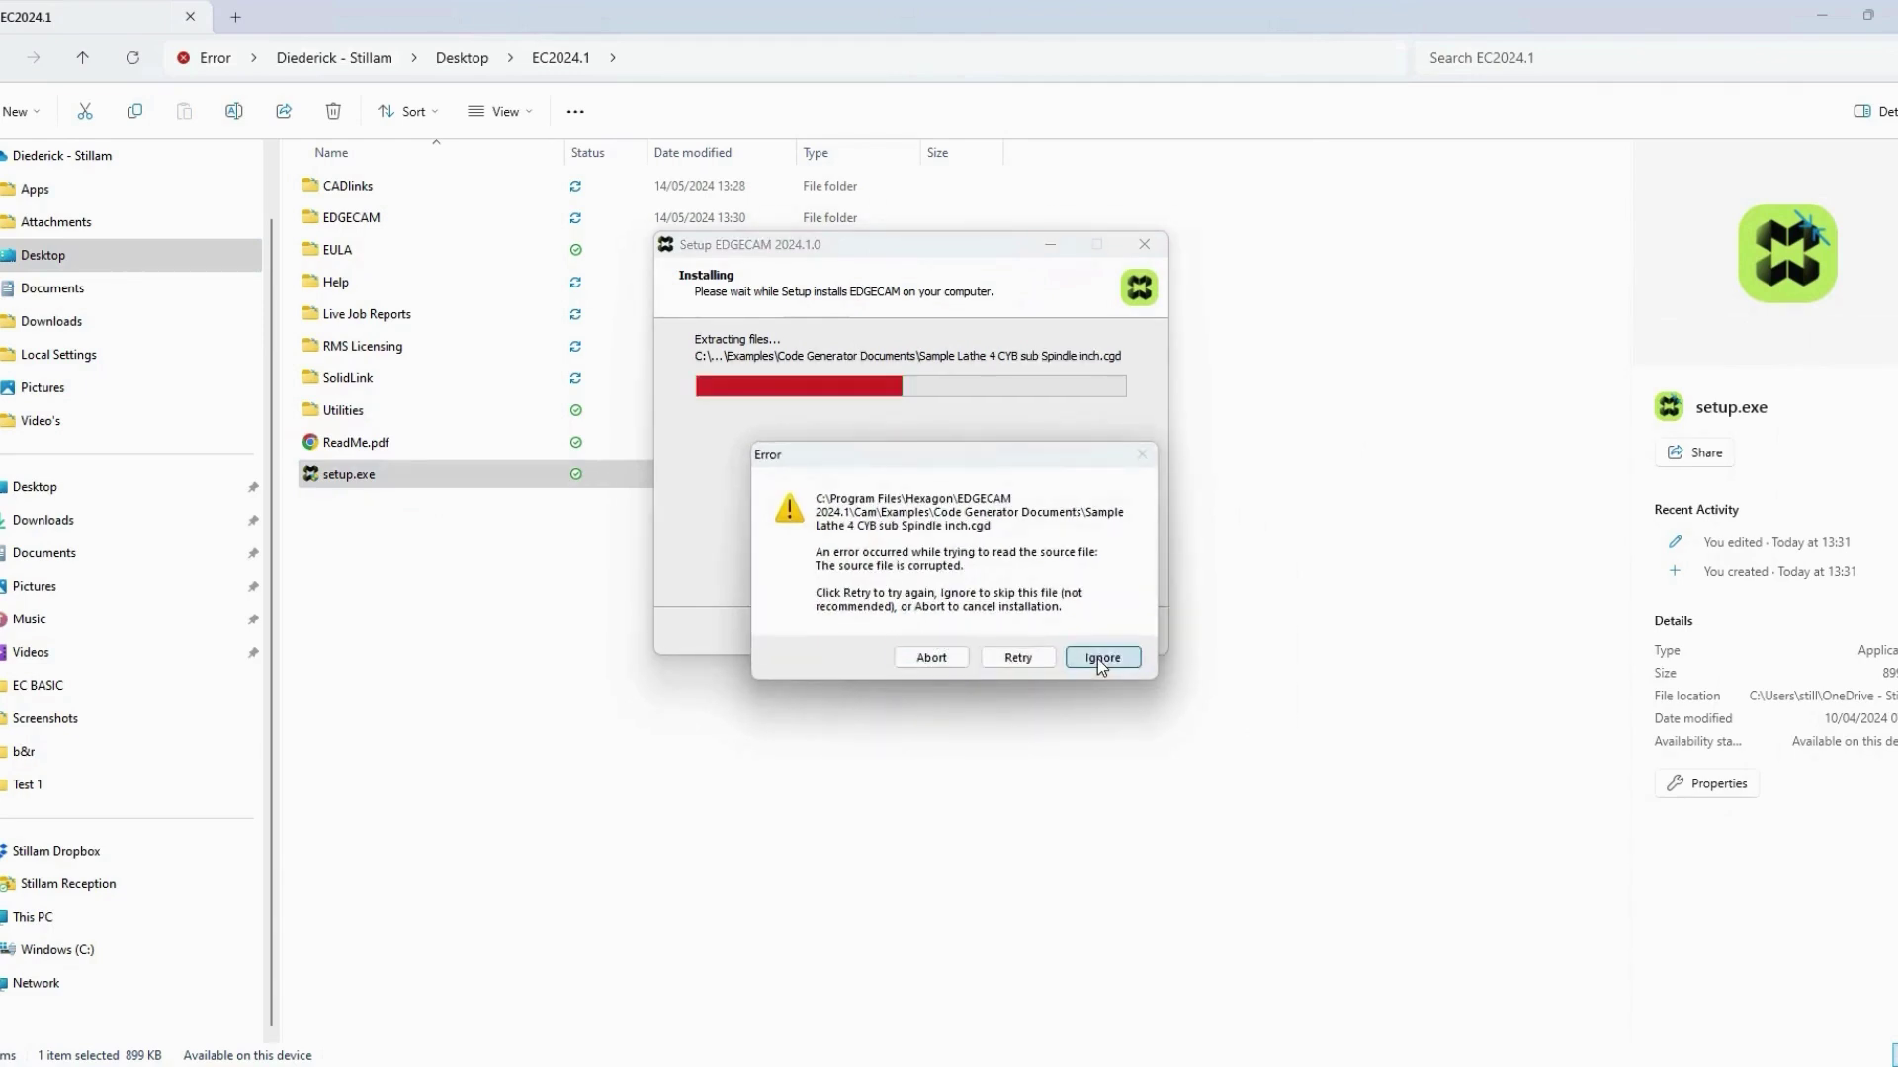
pyautogui.click(1097, 658)
pyautogui.click(1097, 659)
pyautogui.click(1097, 658)
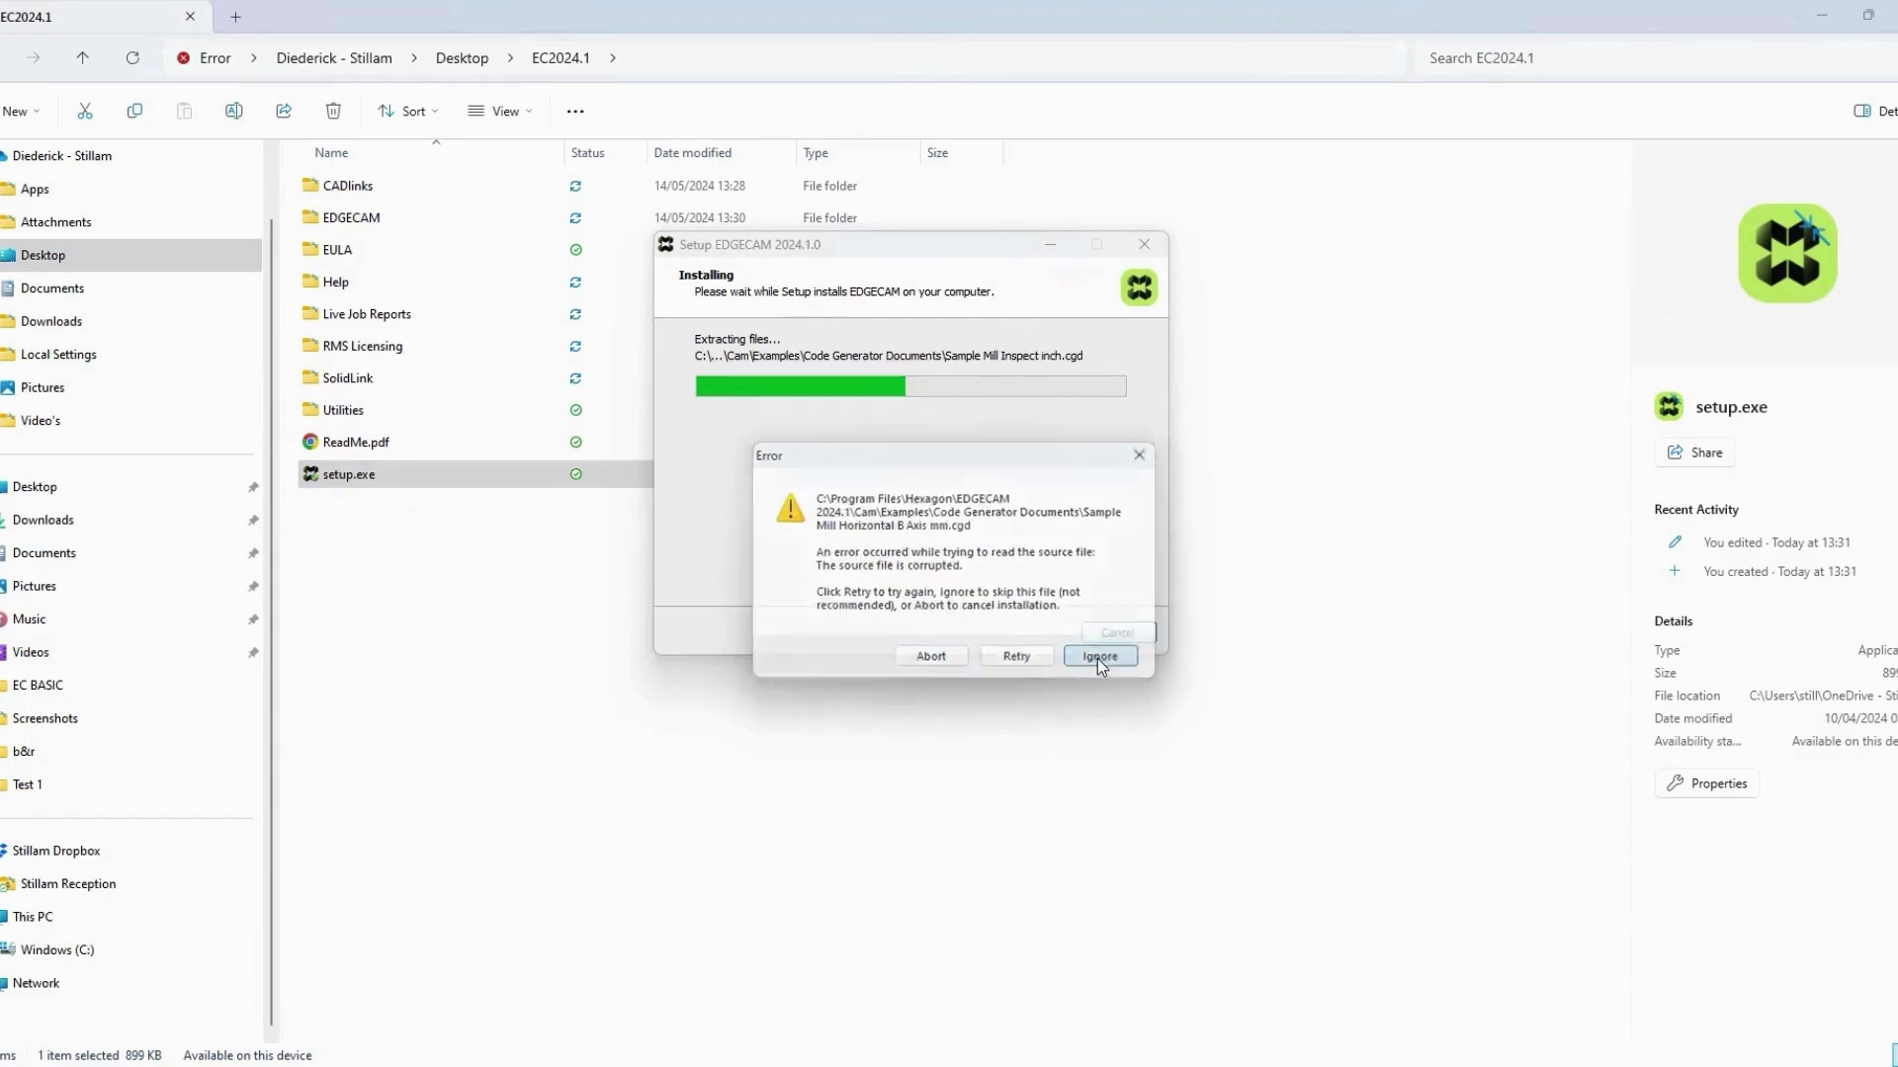
pyautogui.click(1097, 658)
pyautogui.click(1097, 659)
pyautogui.click(1097, 658)
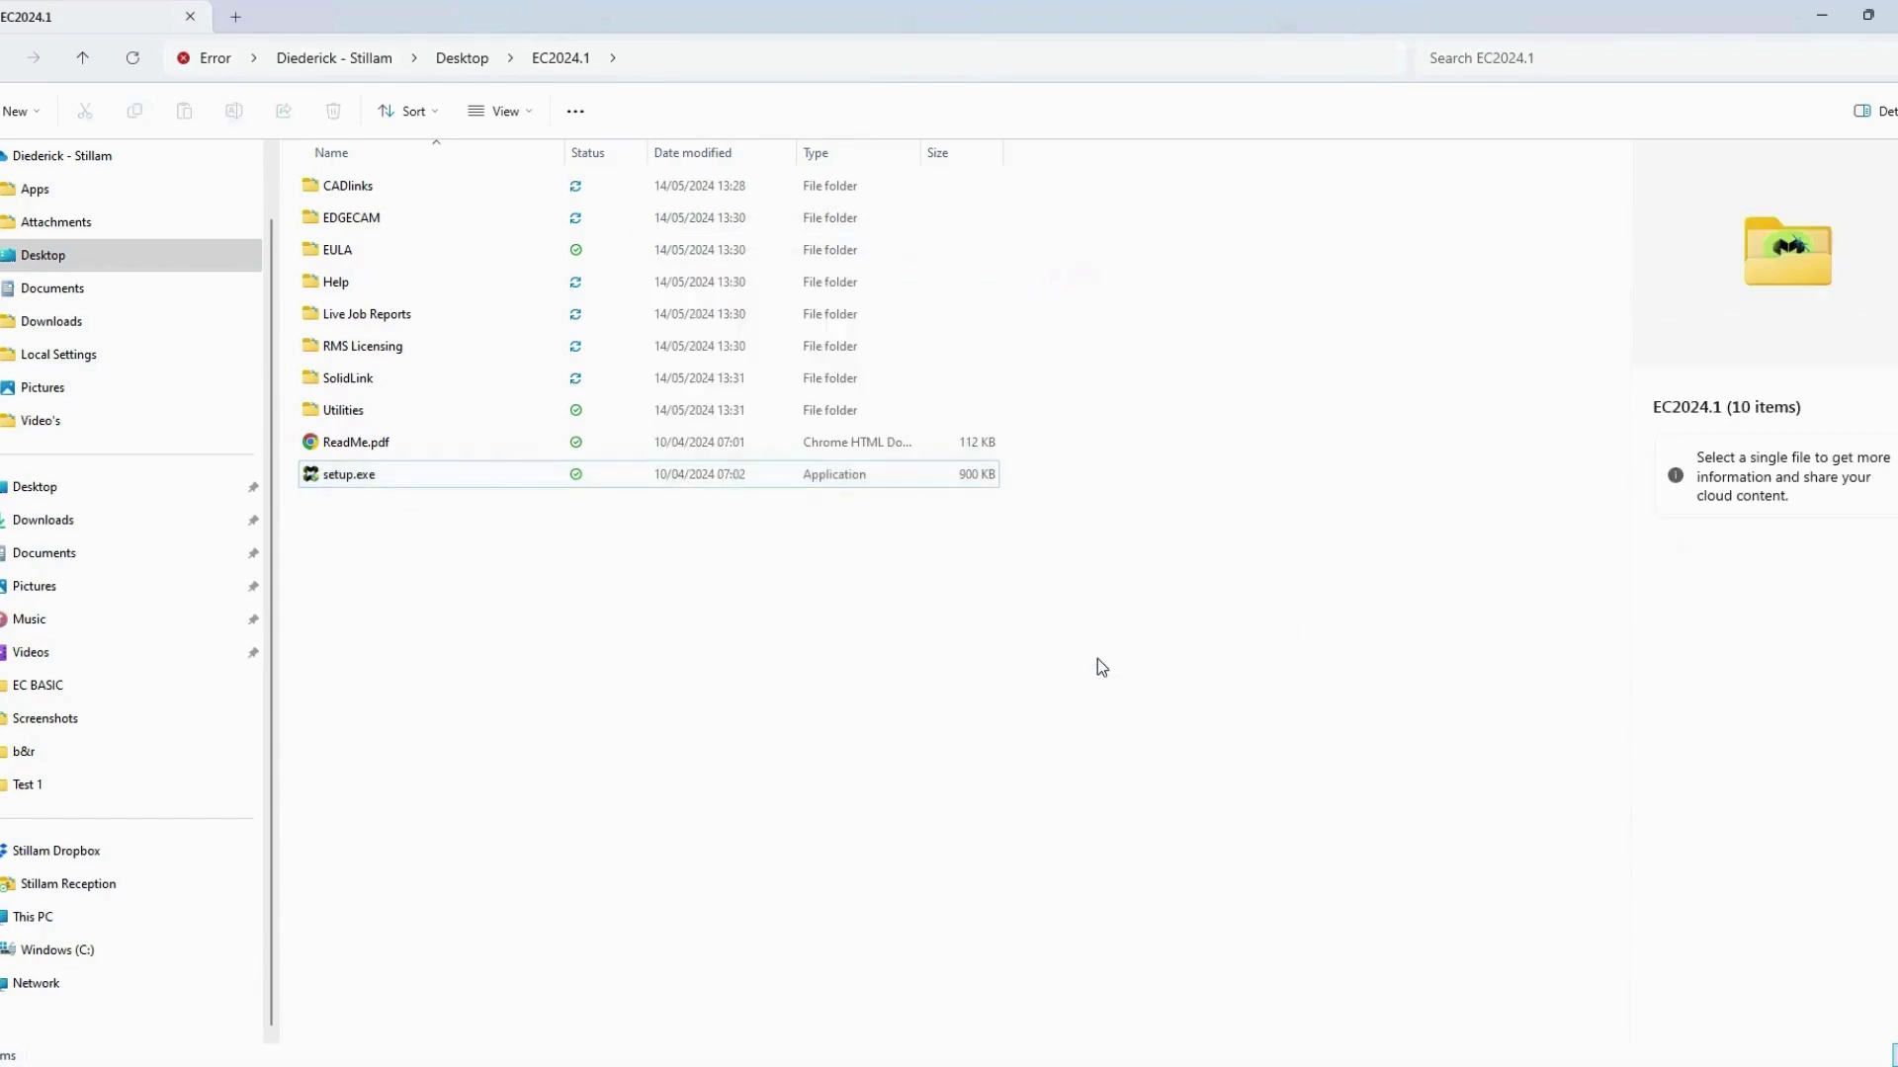
# Step: Ignore the last corrupted-file error, then Finish with View Whatsnew.pdf left ticked
pyautogui.click(1314, 1056)
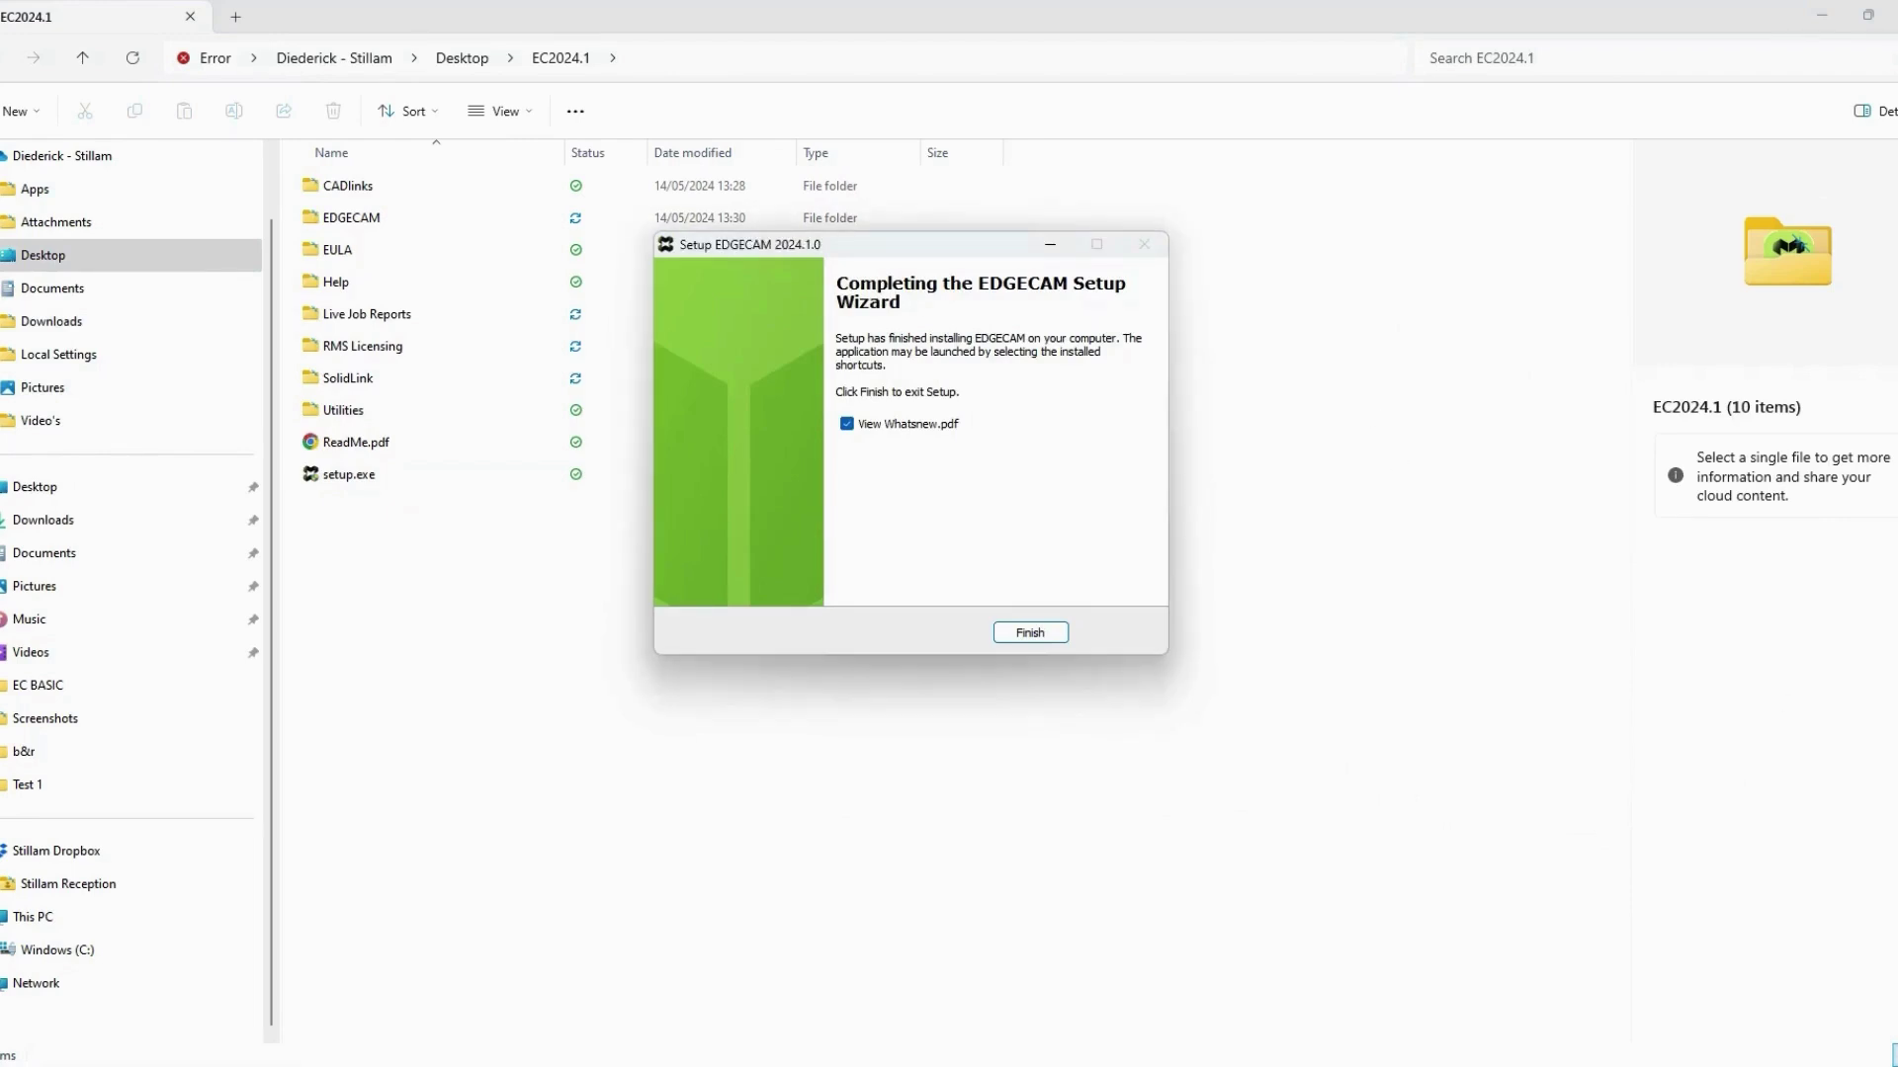
pyautogui.click(1031, 633)
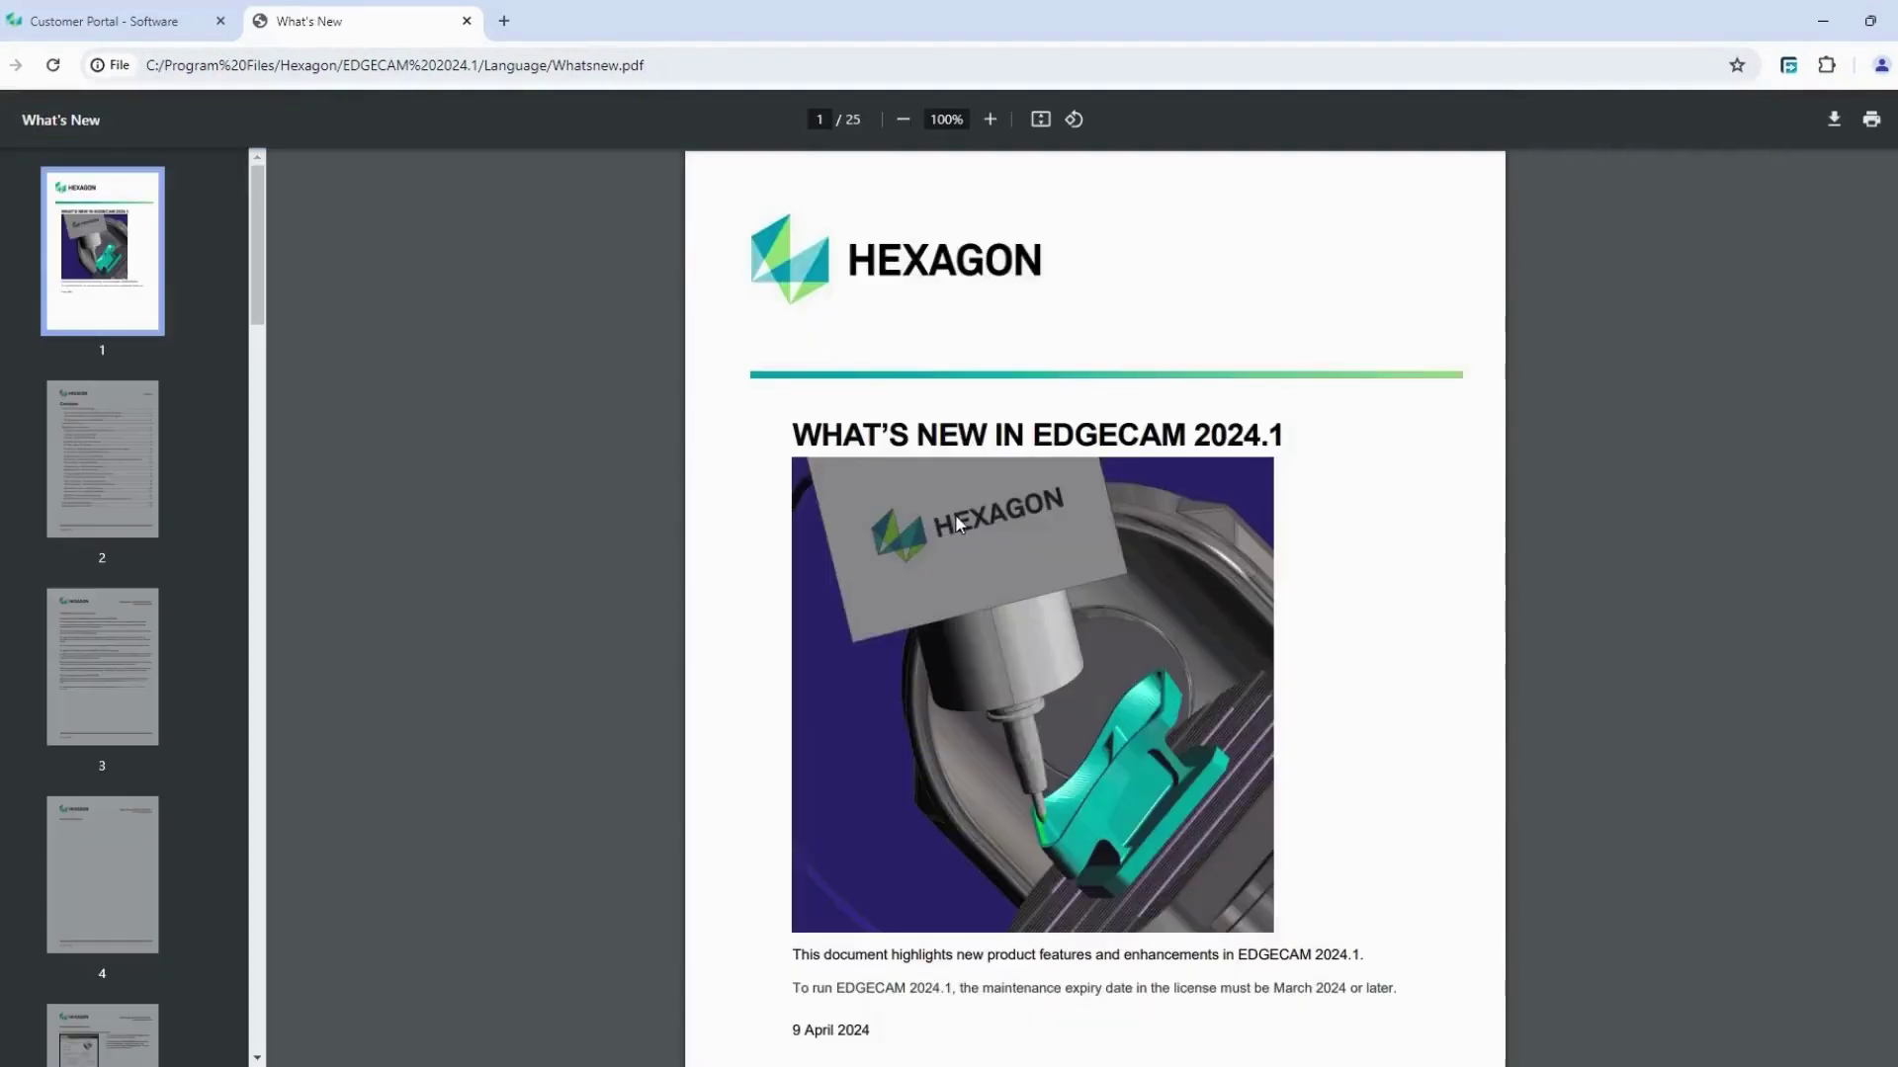
# Step: Scroll the What's New in EDGECAM 2024.1 PDF down to the Taper Barrel section on page 16
pyautogui.scroll(-10, 955, 516)
pyautogui.scroll(-20, 955, 516)
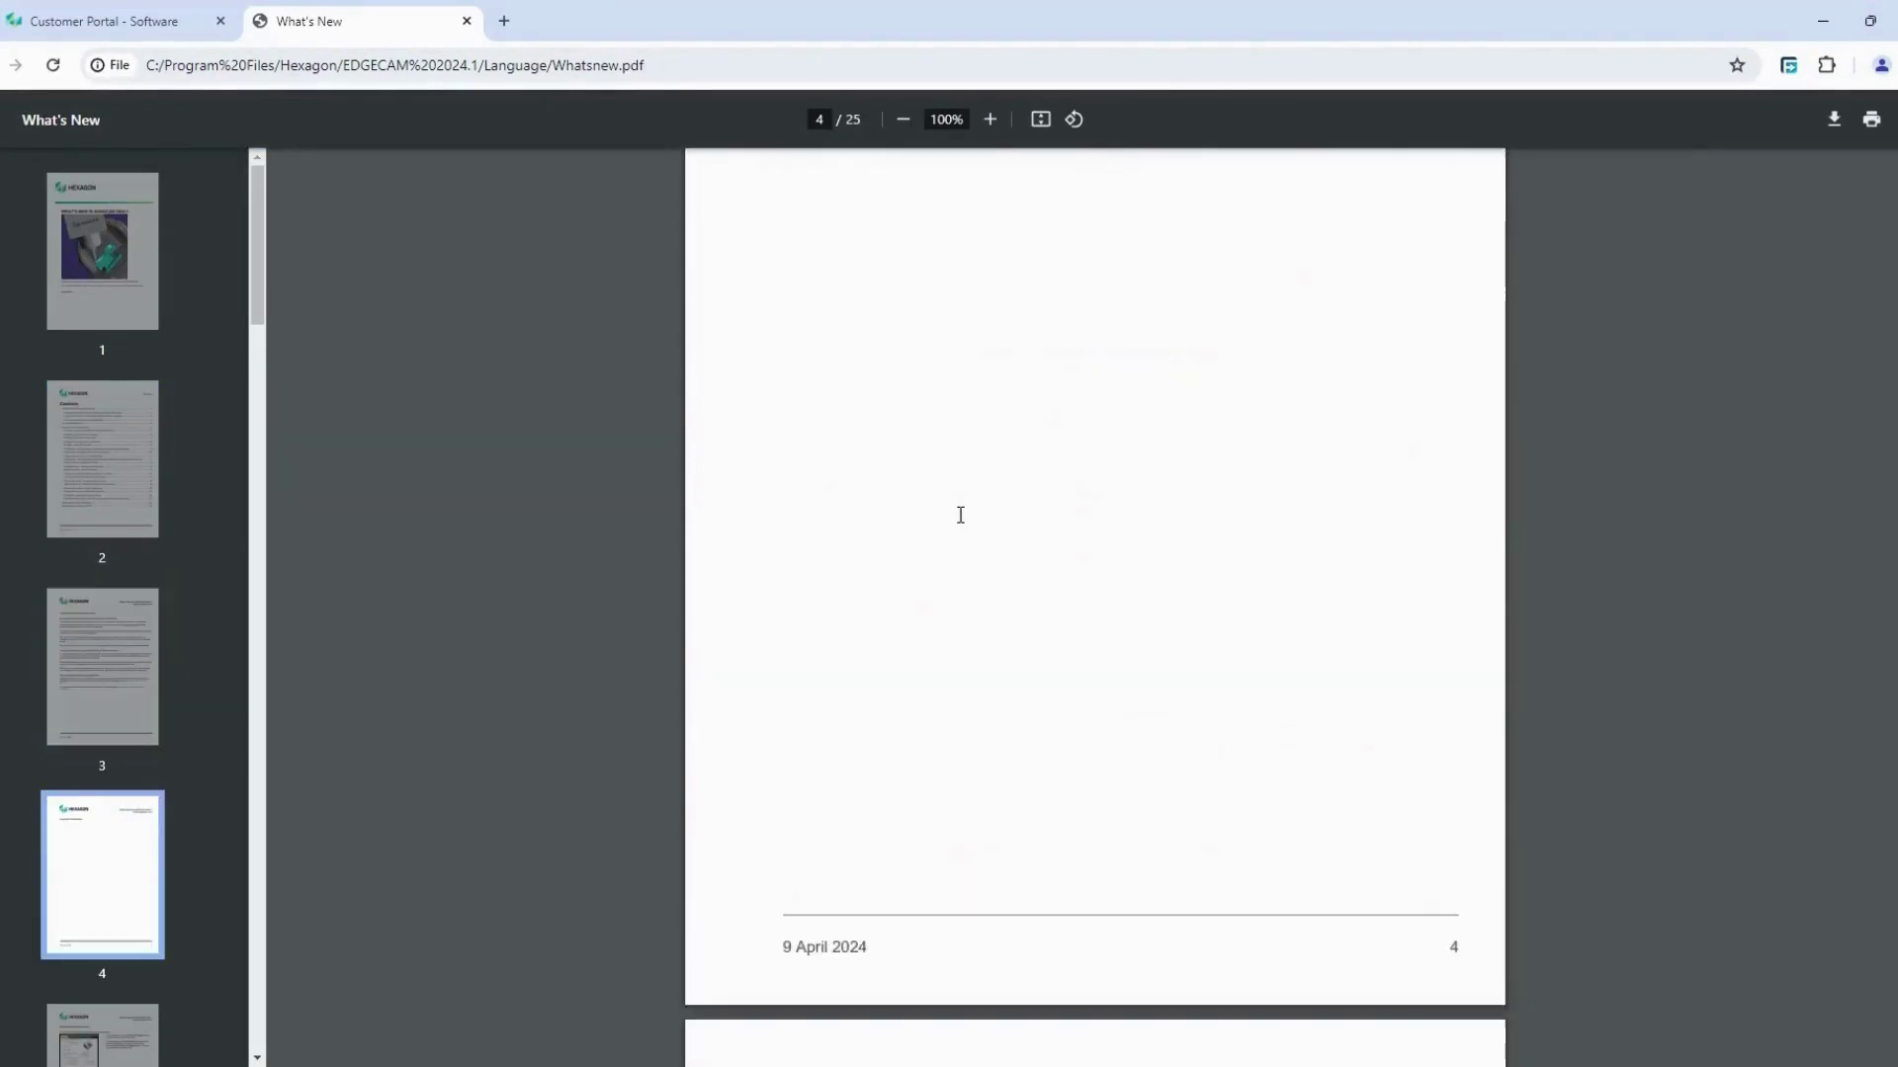
pyautogui.scroll(-20, 961, 519)
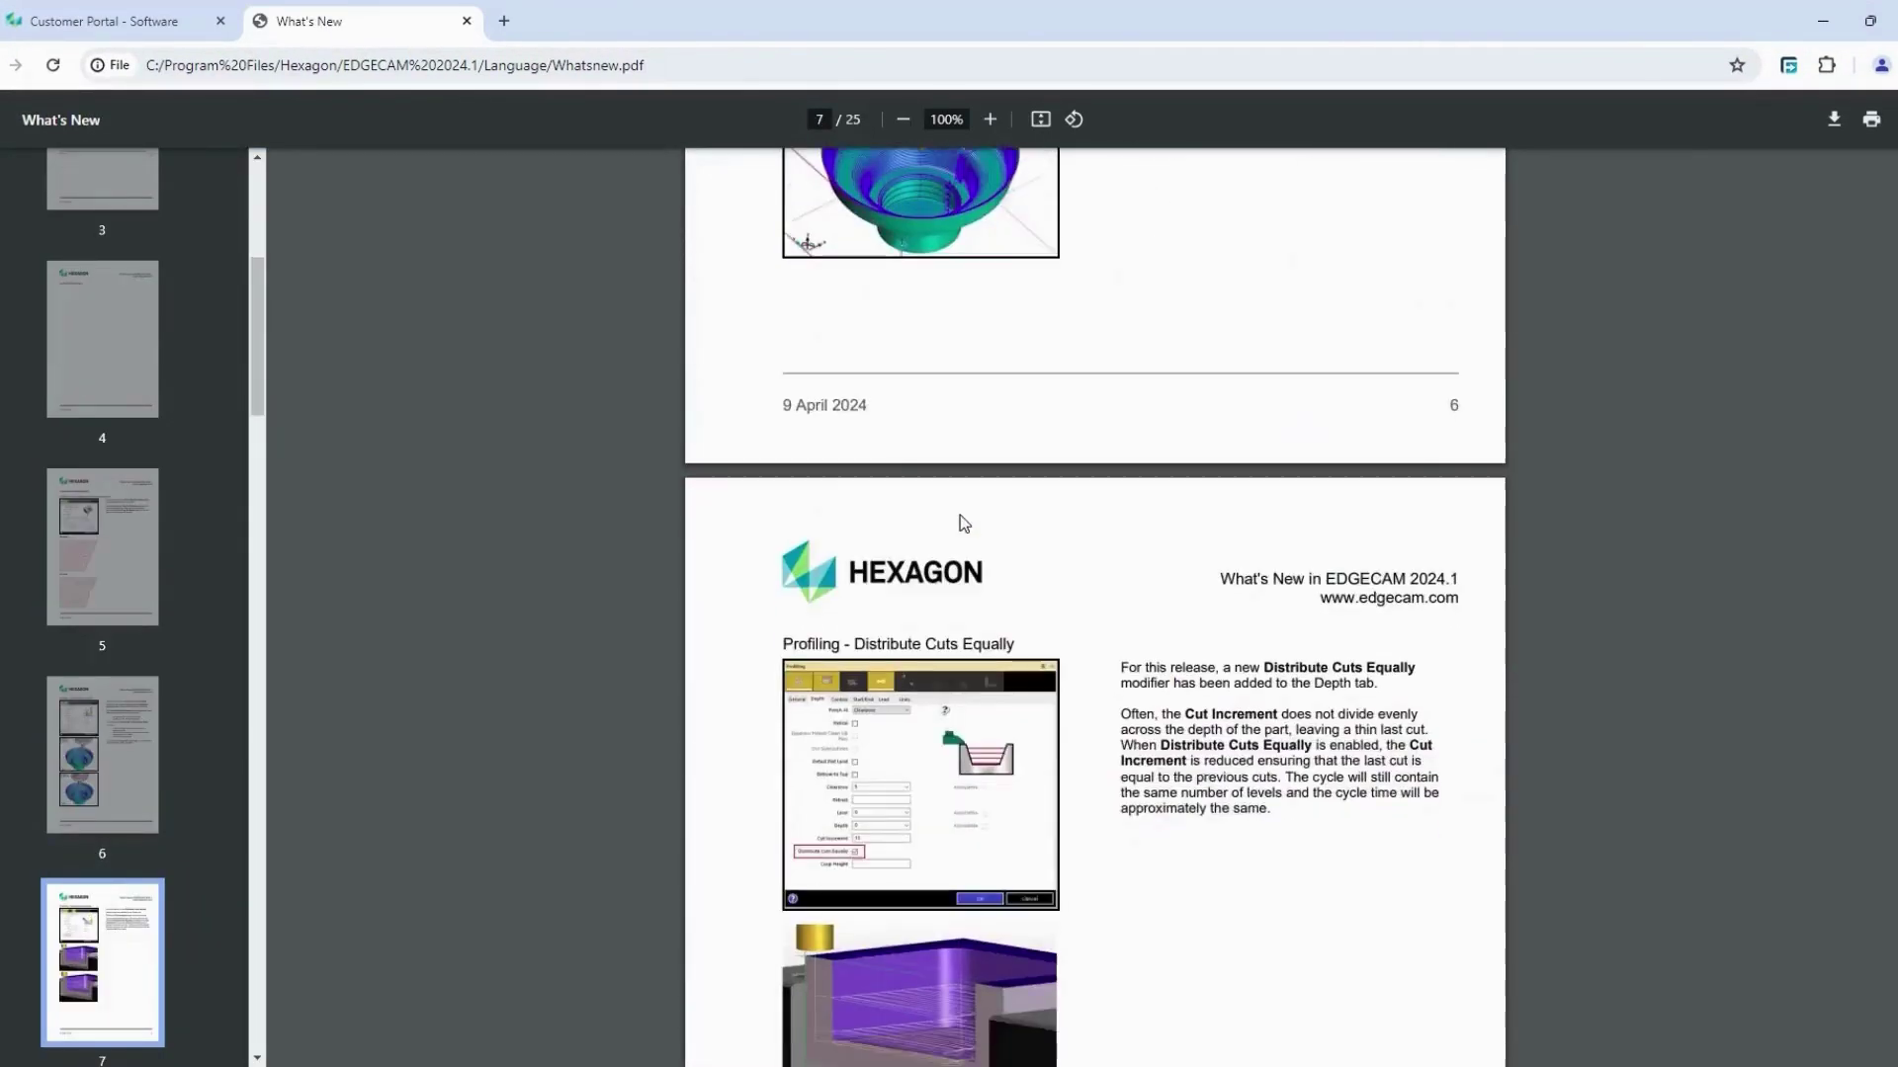
pyautogui.scroll(-20, 963, 523)
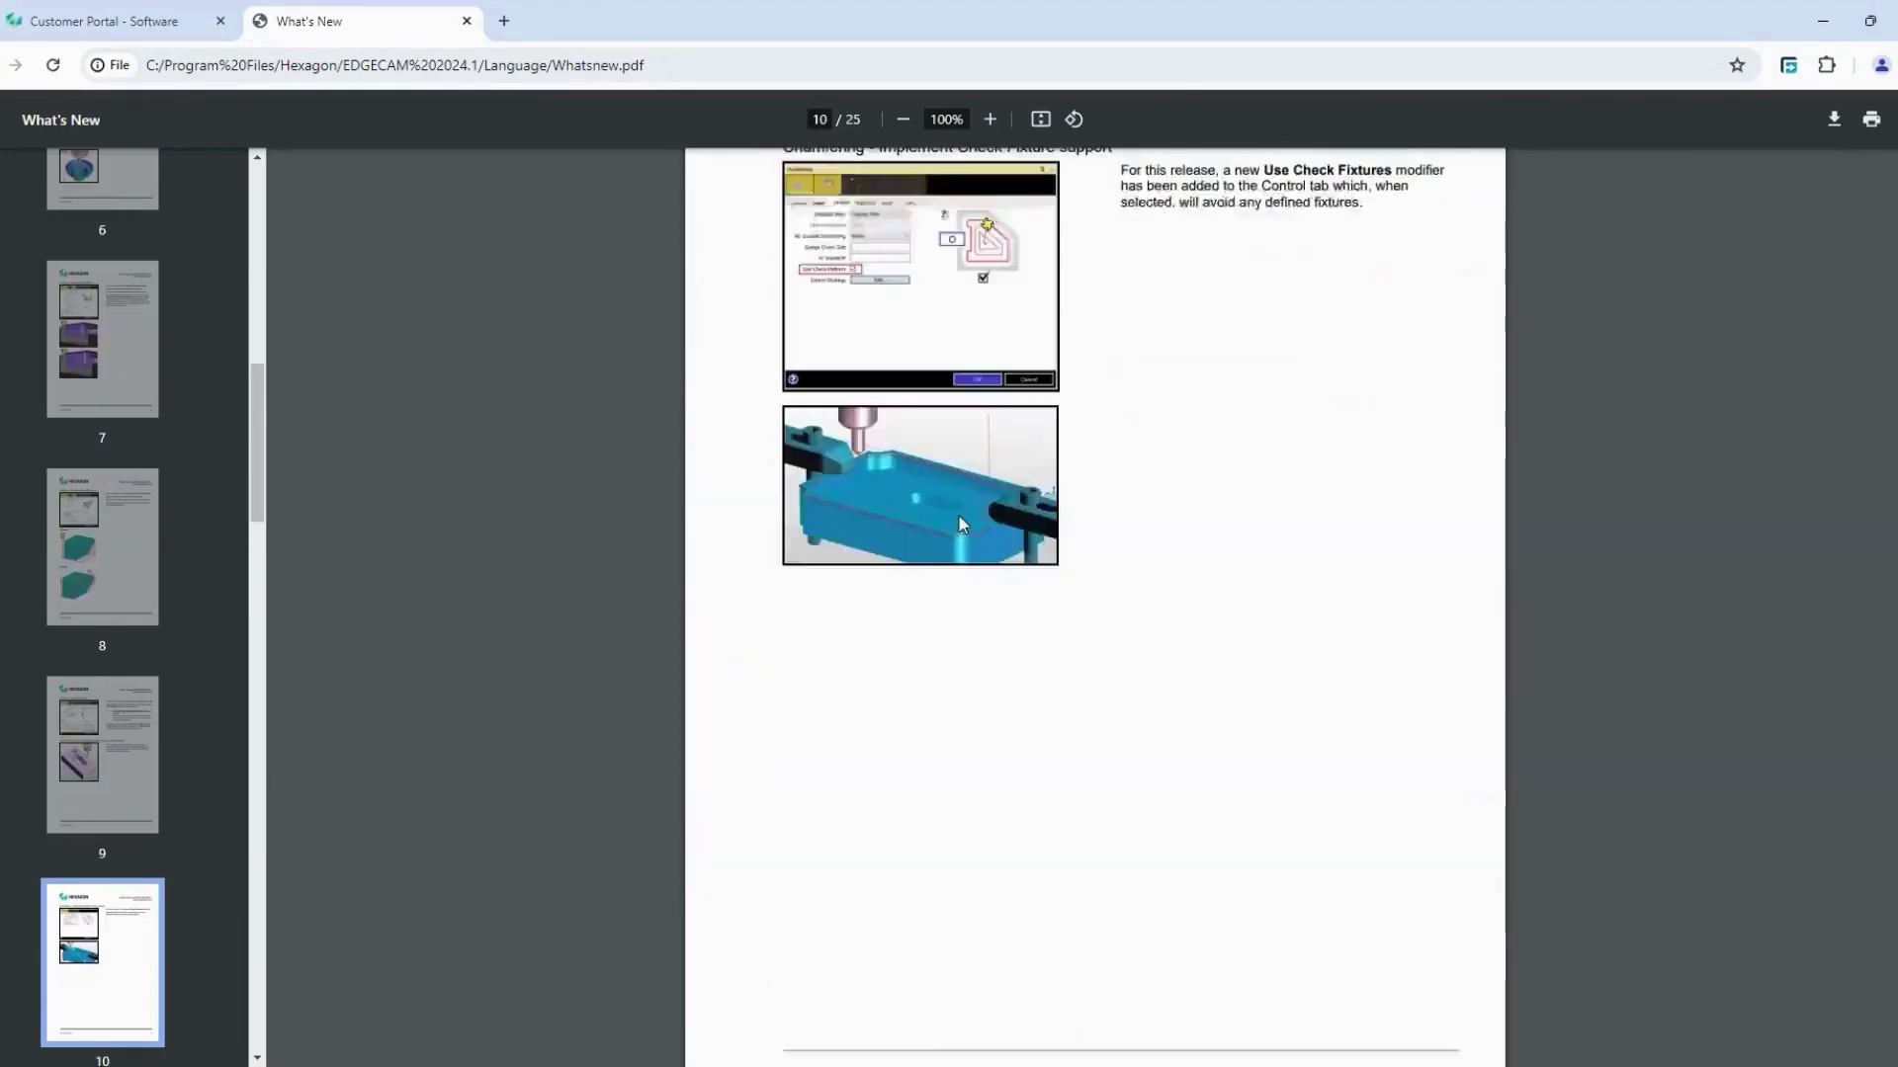
pyautogui.scroll(-20, 961, 524)
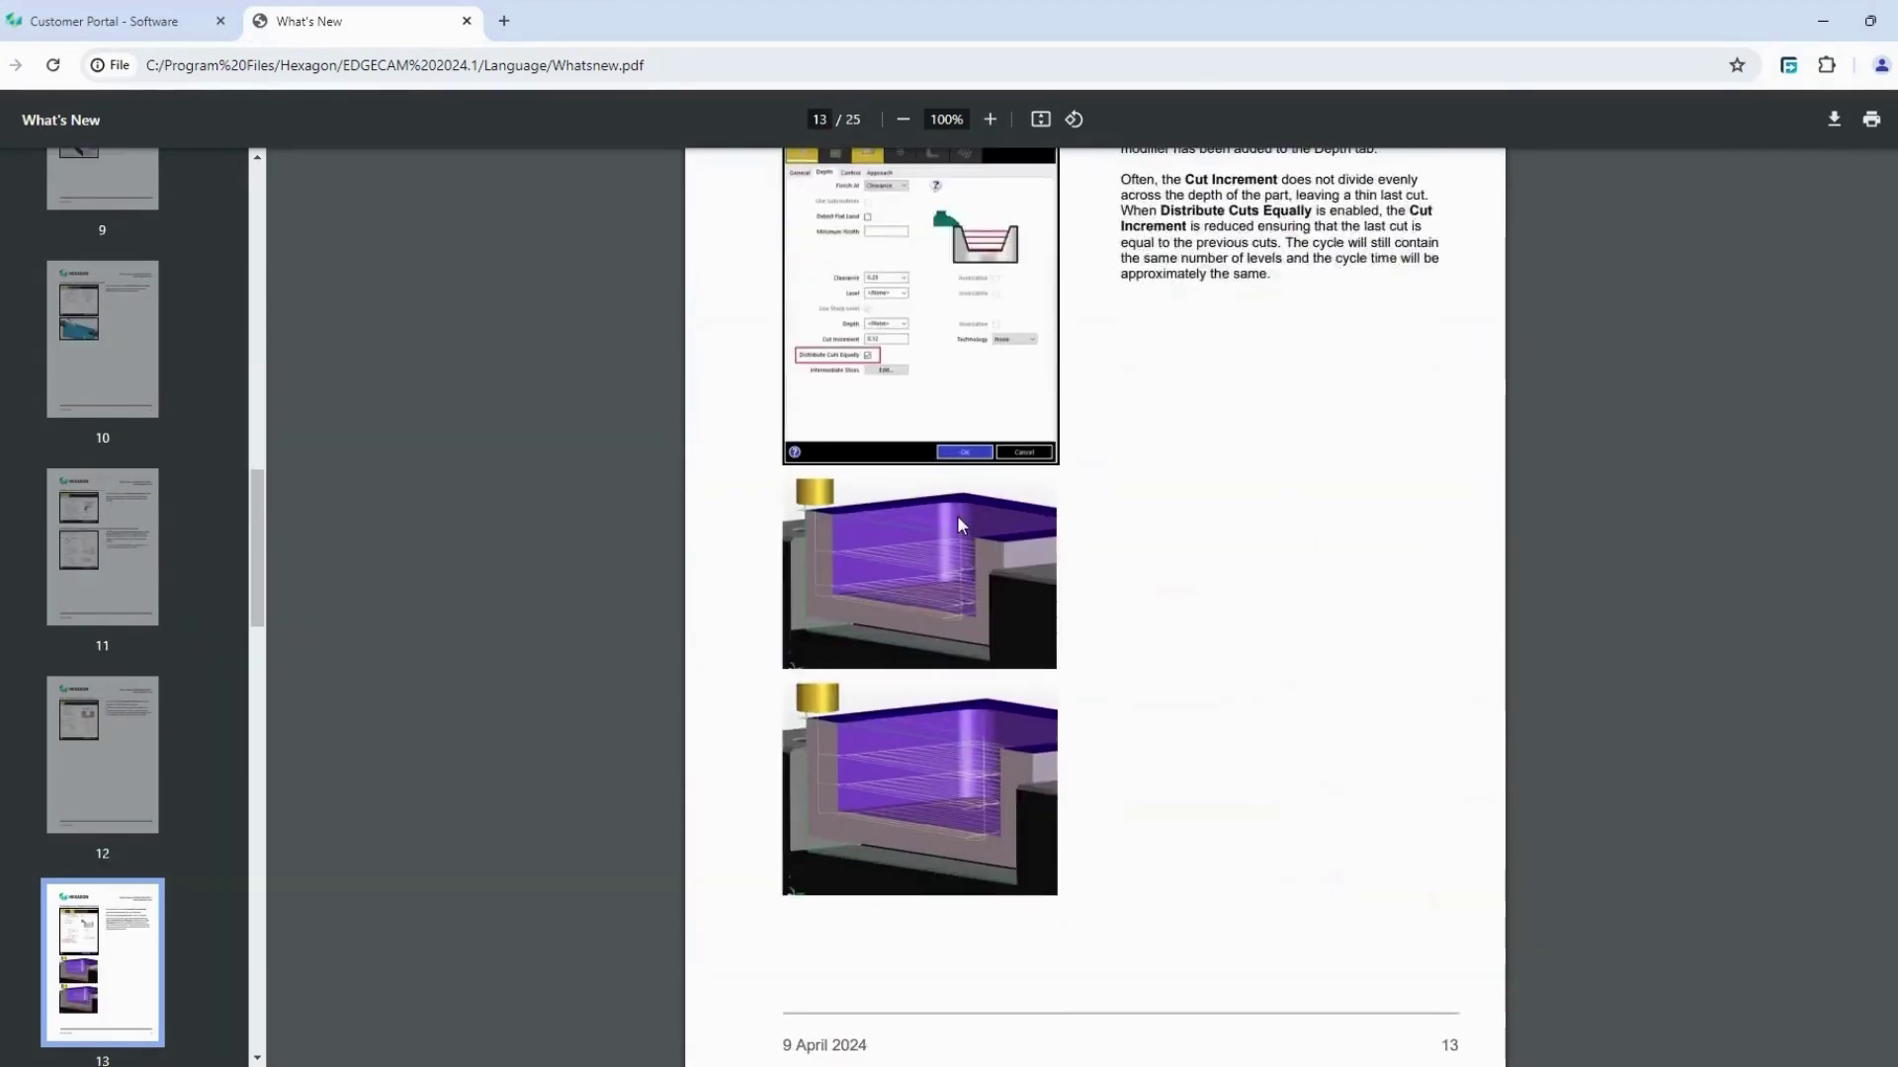
pyautogui.scroll(-20, 961, 525)
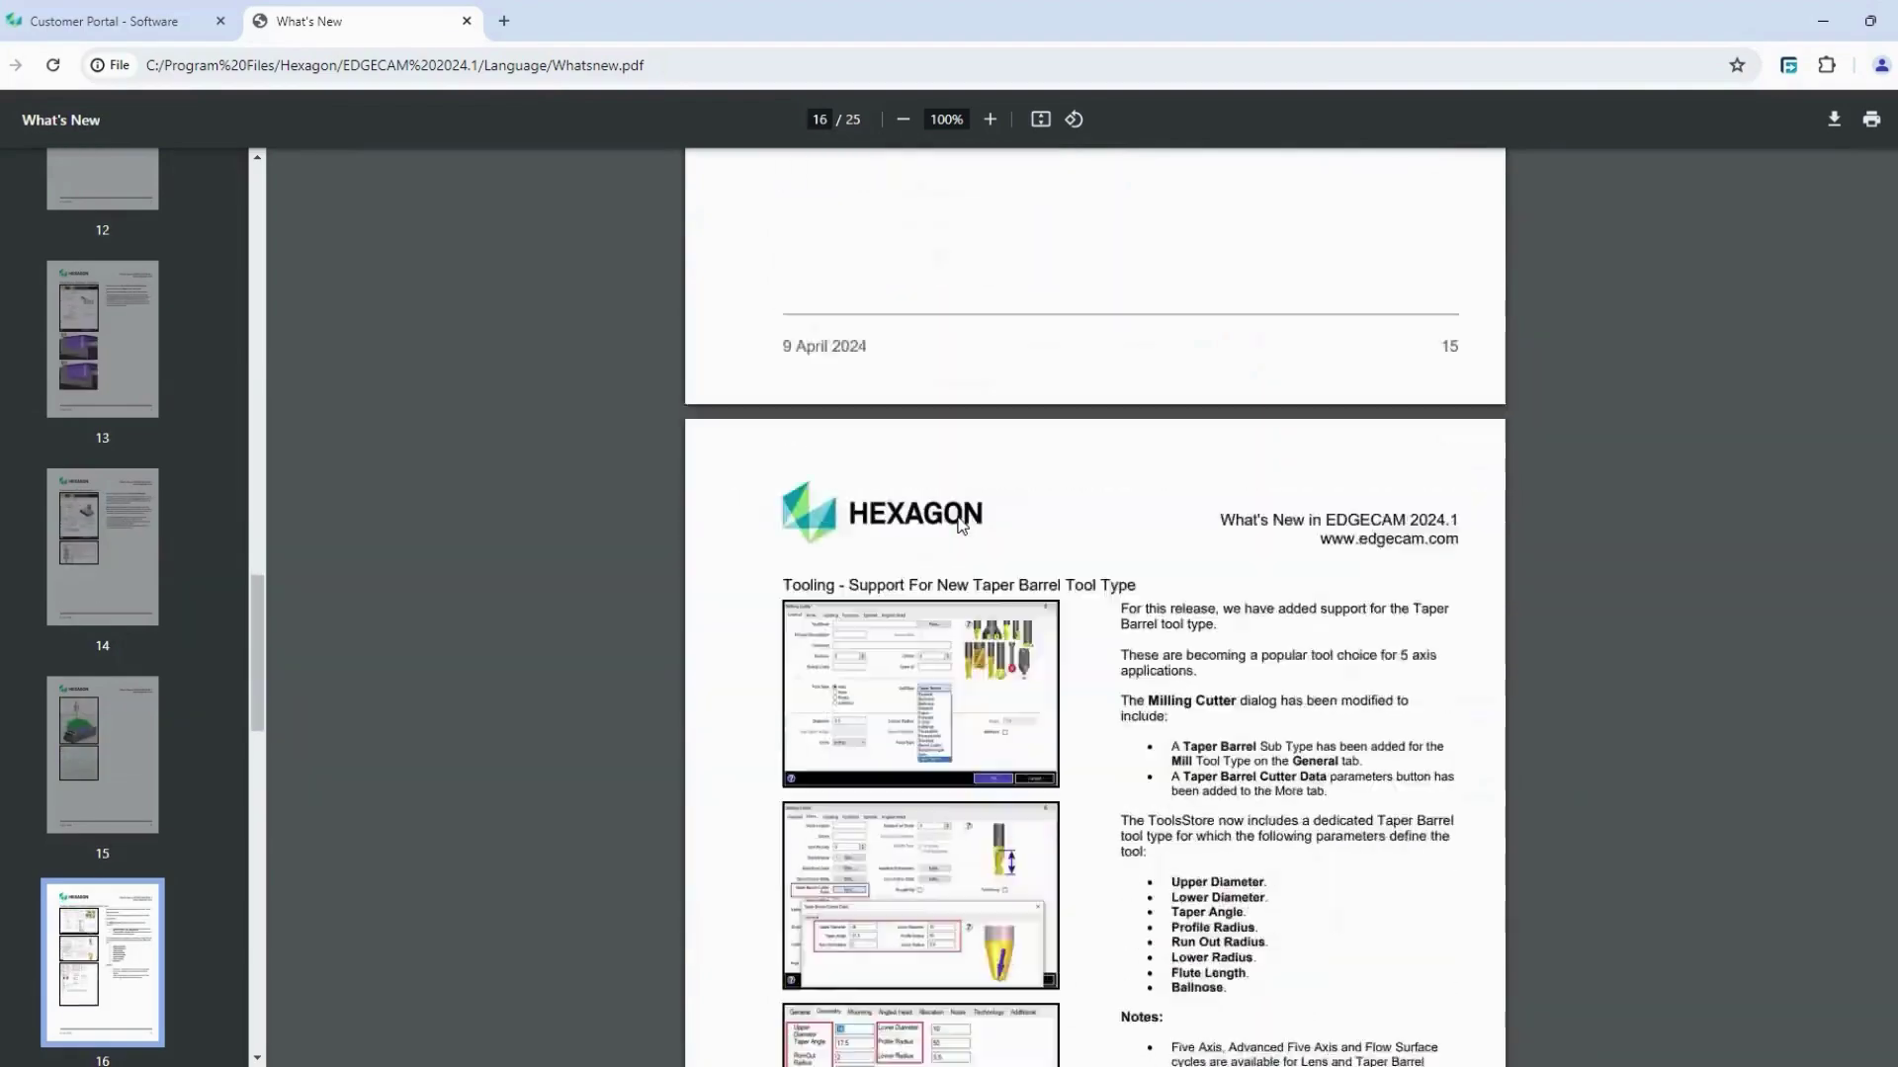